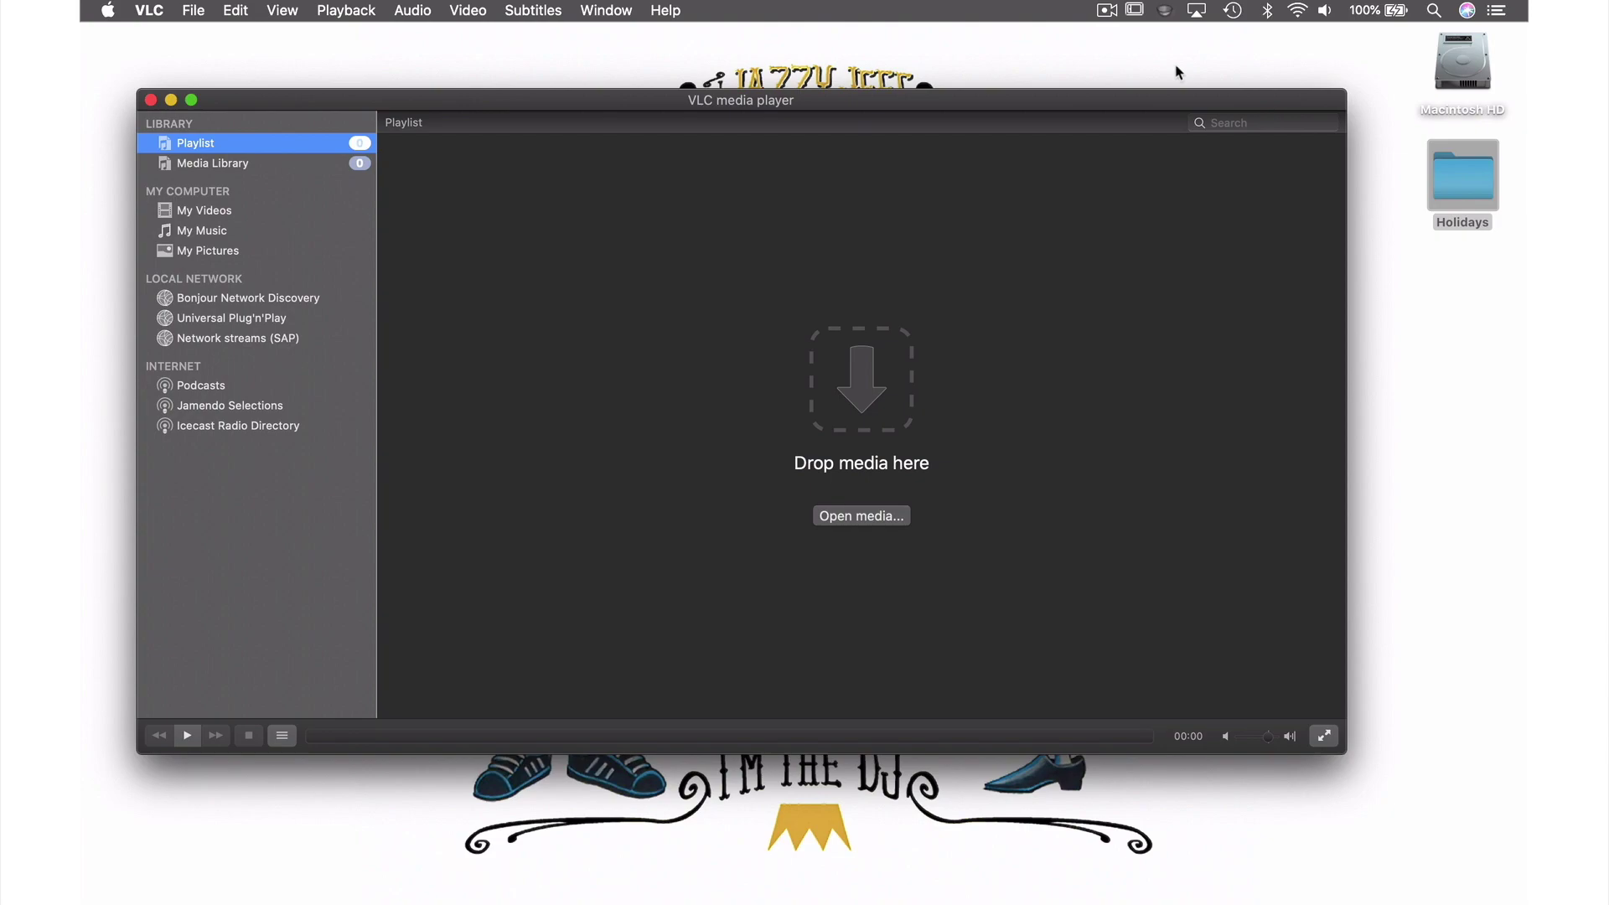
Step: Add Las Vegas.png, Hoover Dam.png, Canyon.png, Venice Beach.png and Hollywood.png from the desktop's Holidays folder to the VLC playlist
double_click(1457, 189)
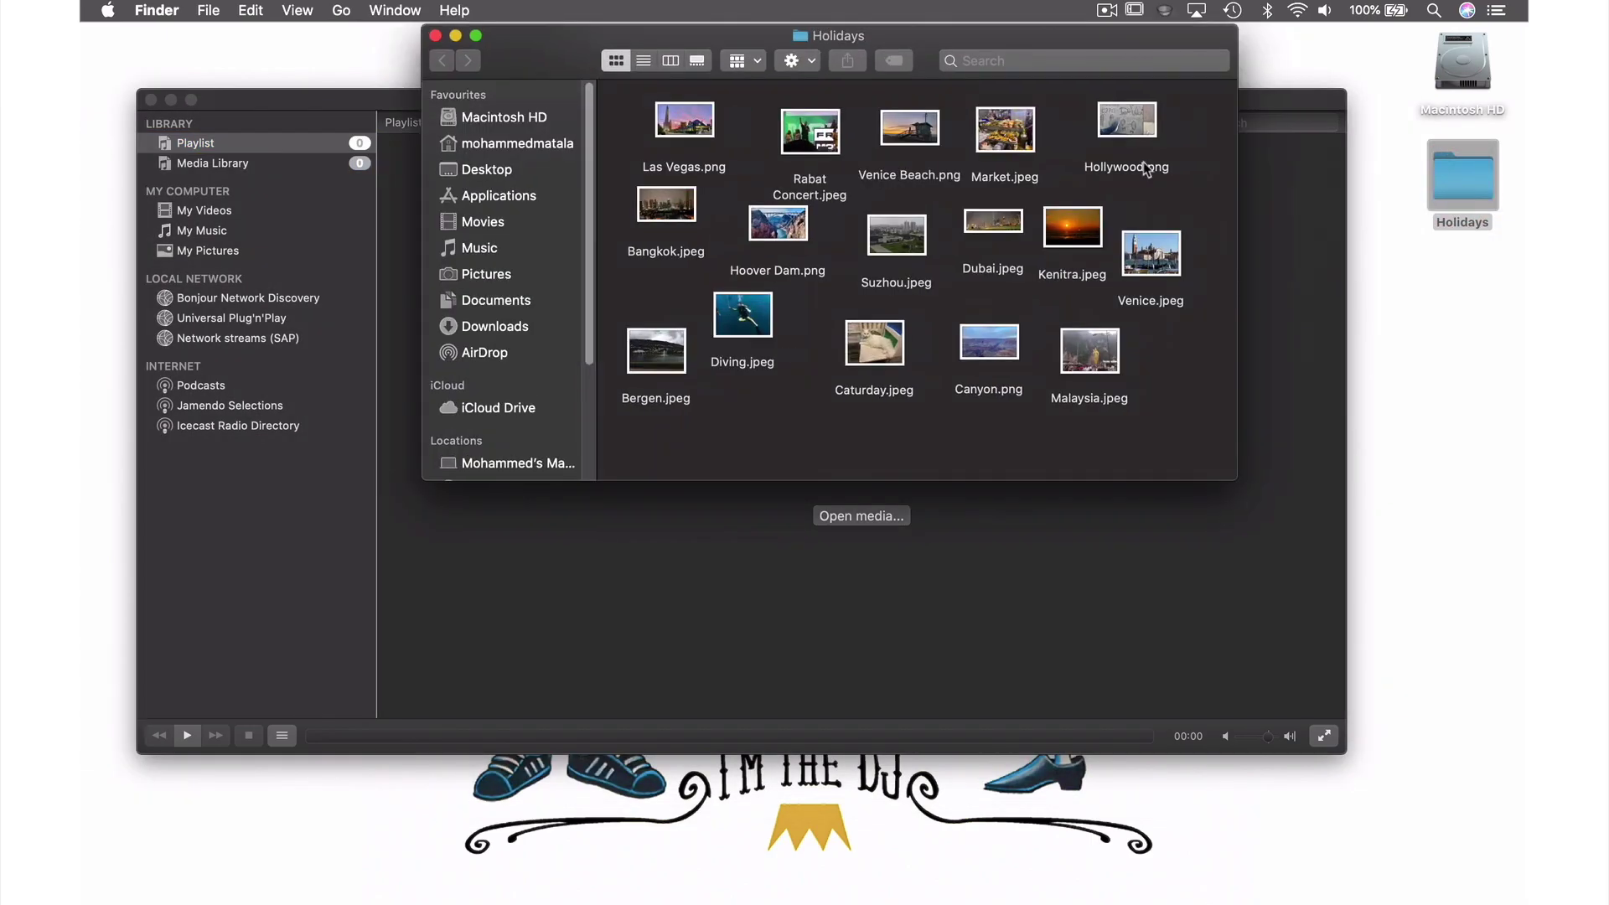
click(704, 134)
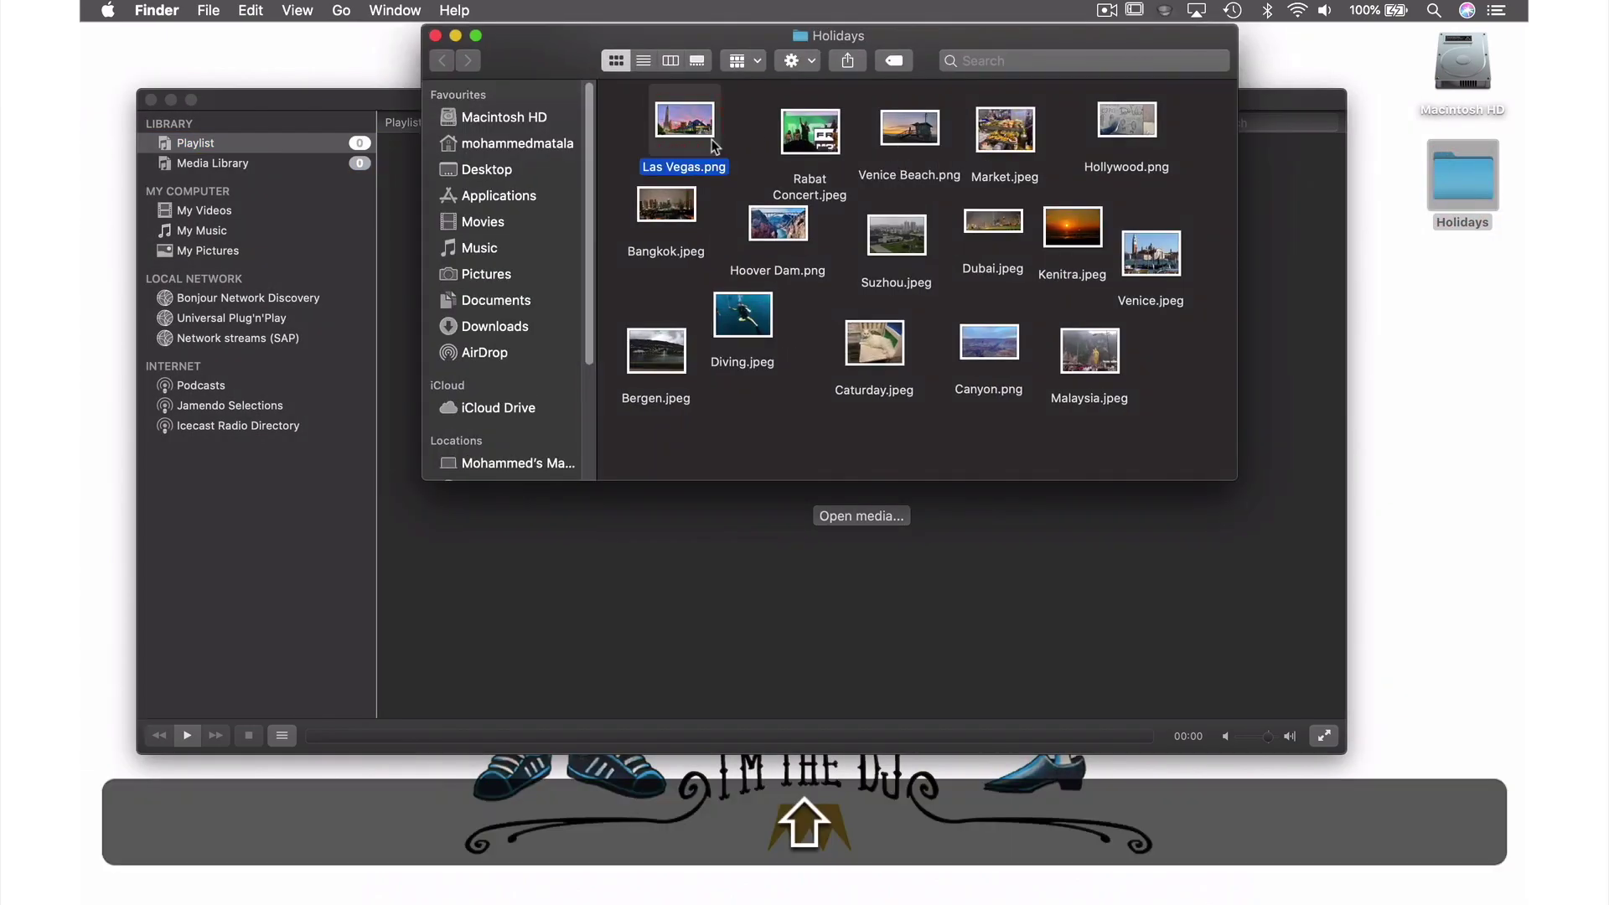
super+click(779, 223)
super+click(977, 351)
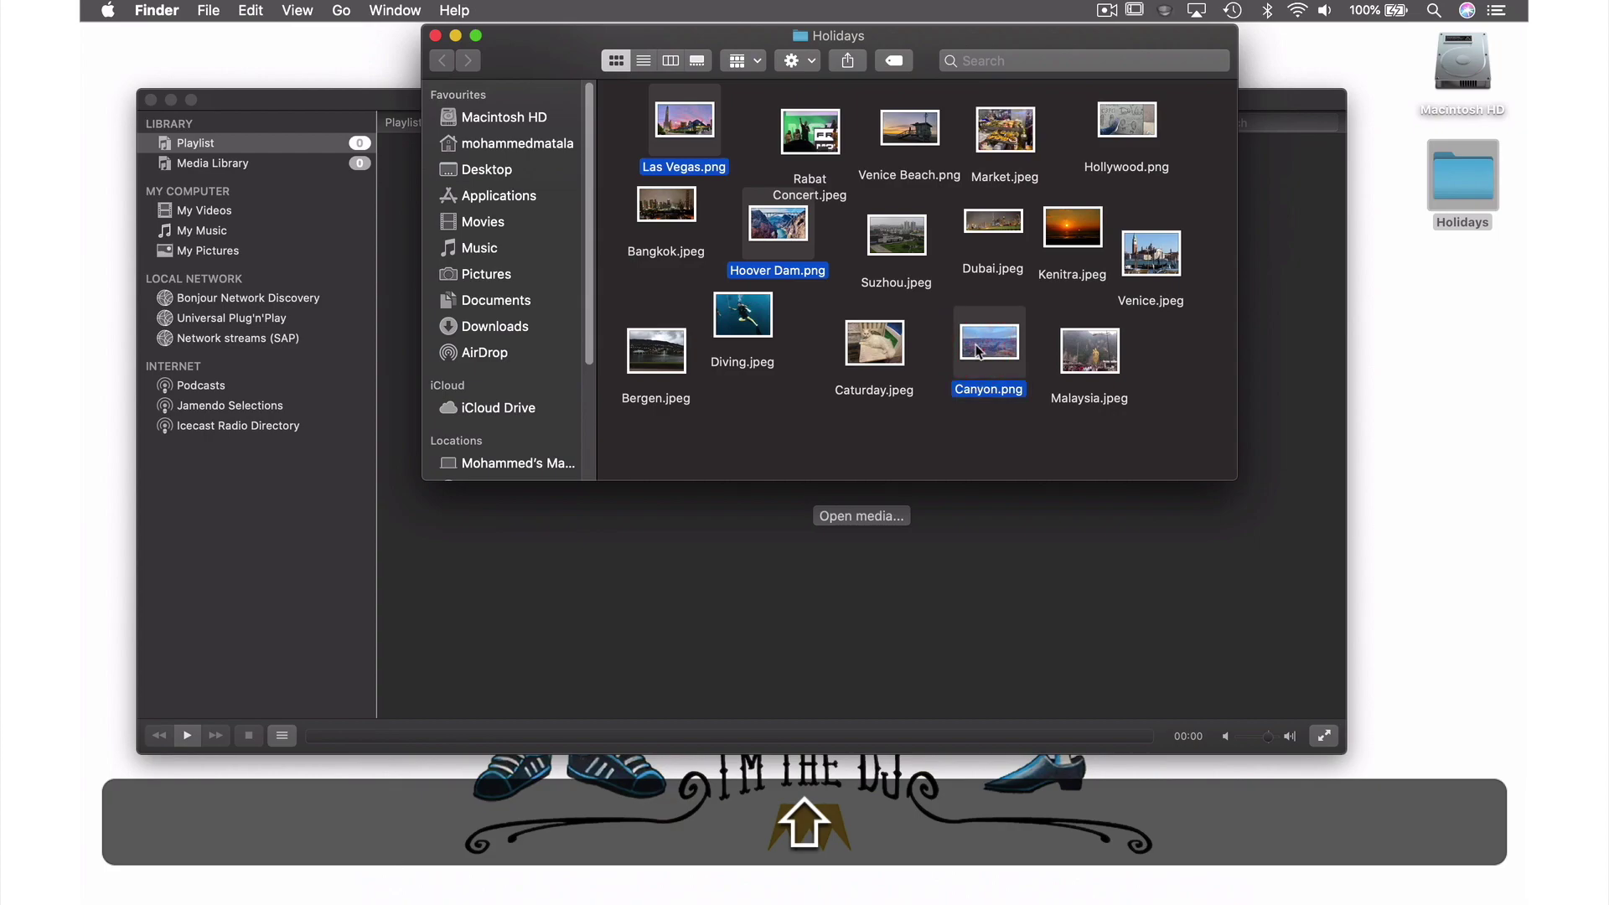
super+click(905, 138)
super+click(1117, 139)
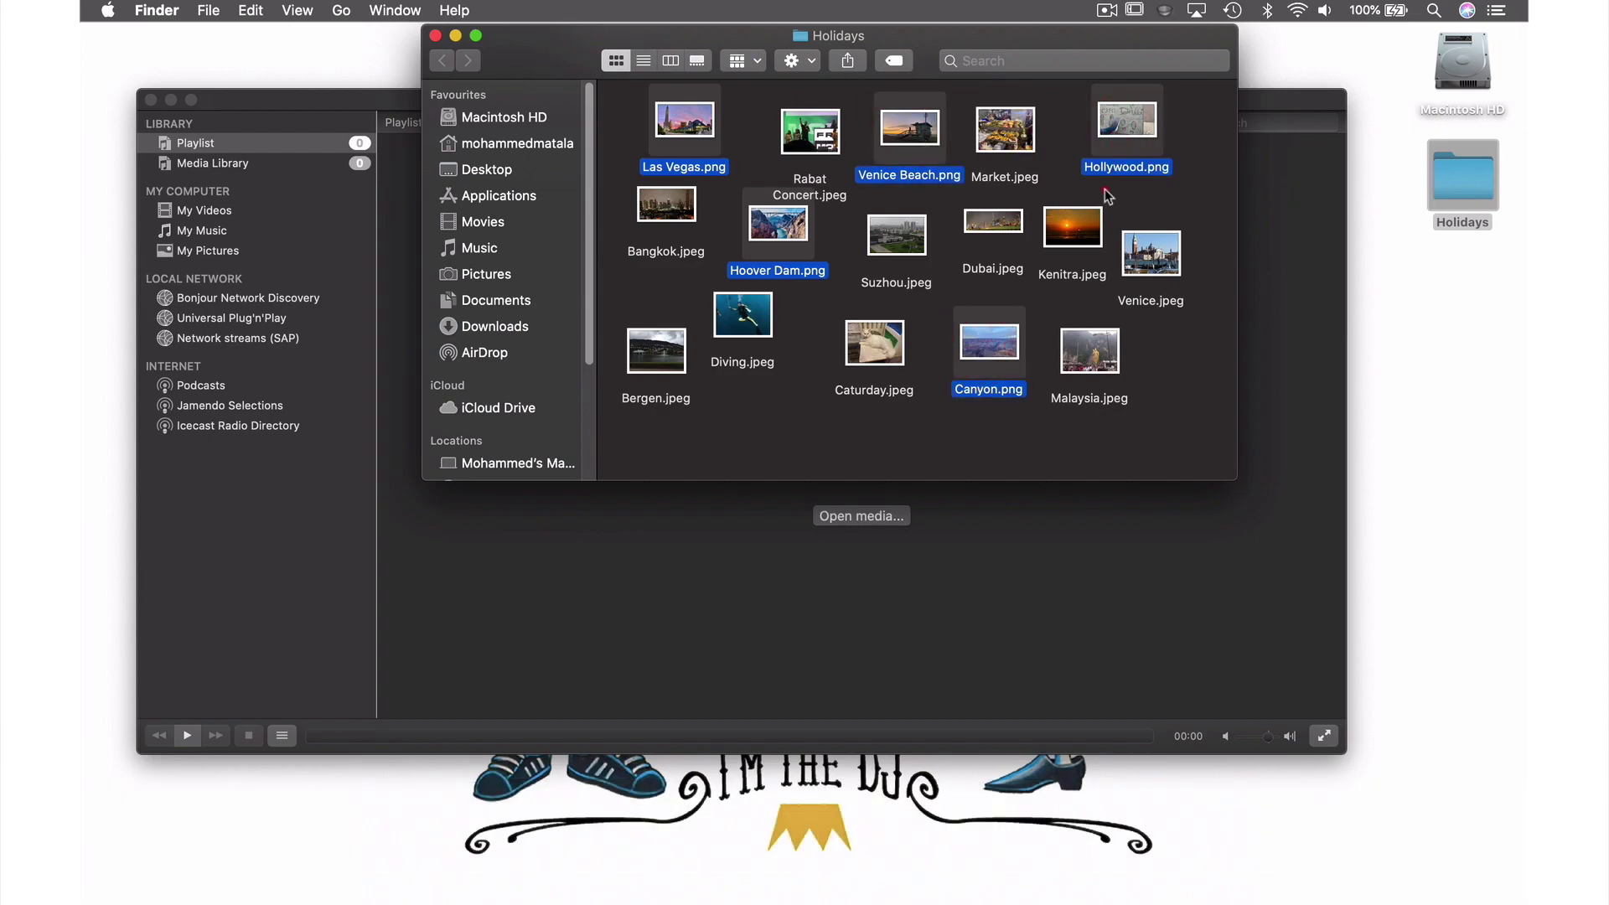
drag(1117, 138, 1050, 534)
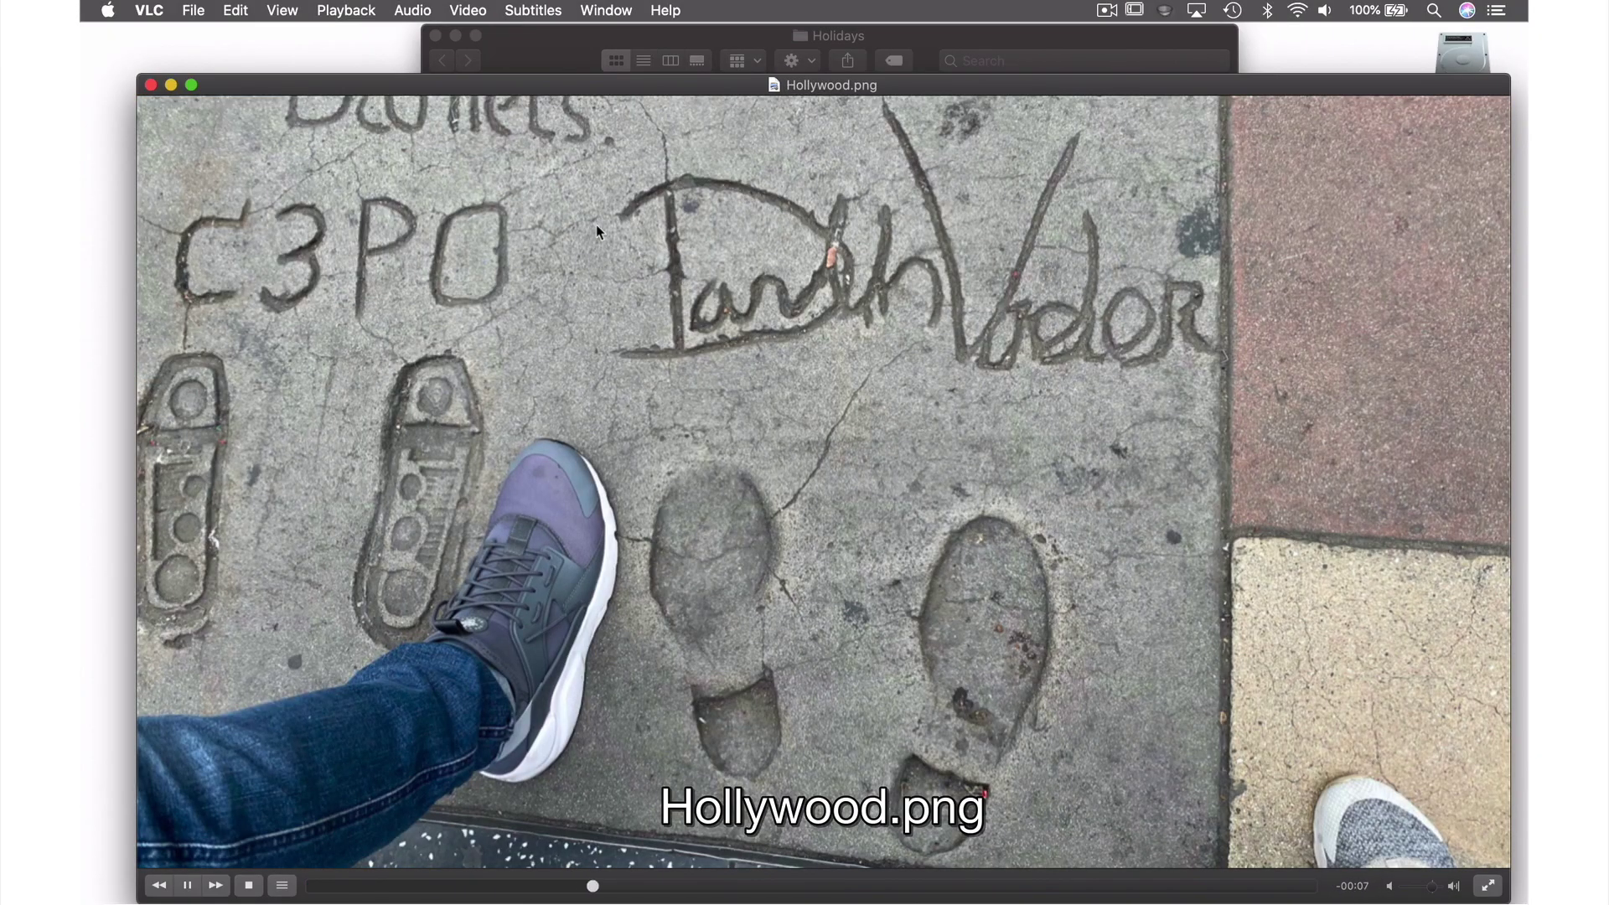
Step: Set the slideshow's playback speed to the fastest setting, 4.00x
click(355, 12)
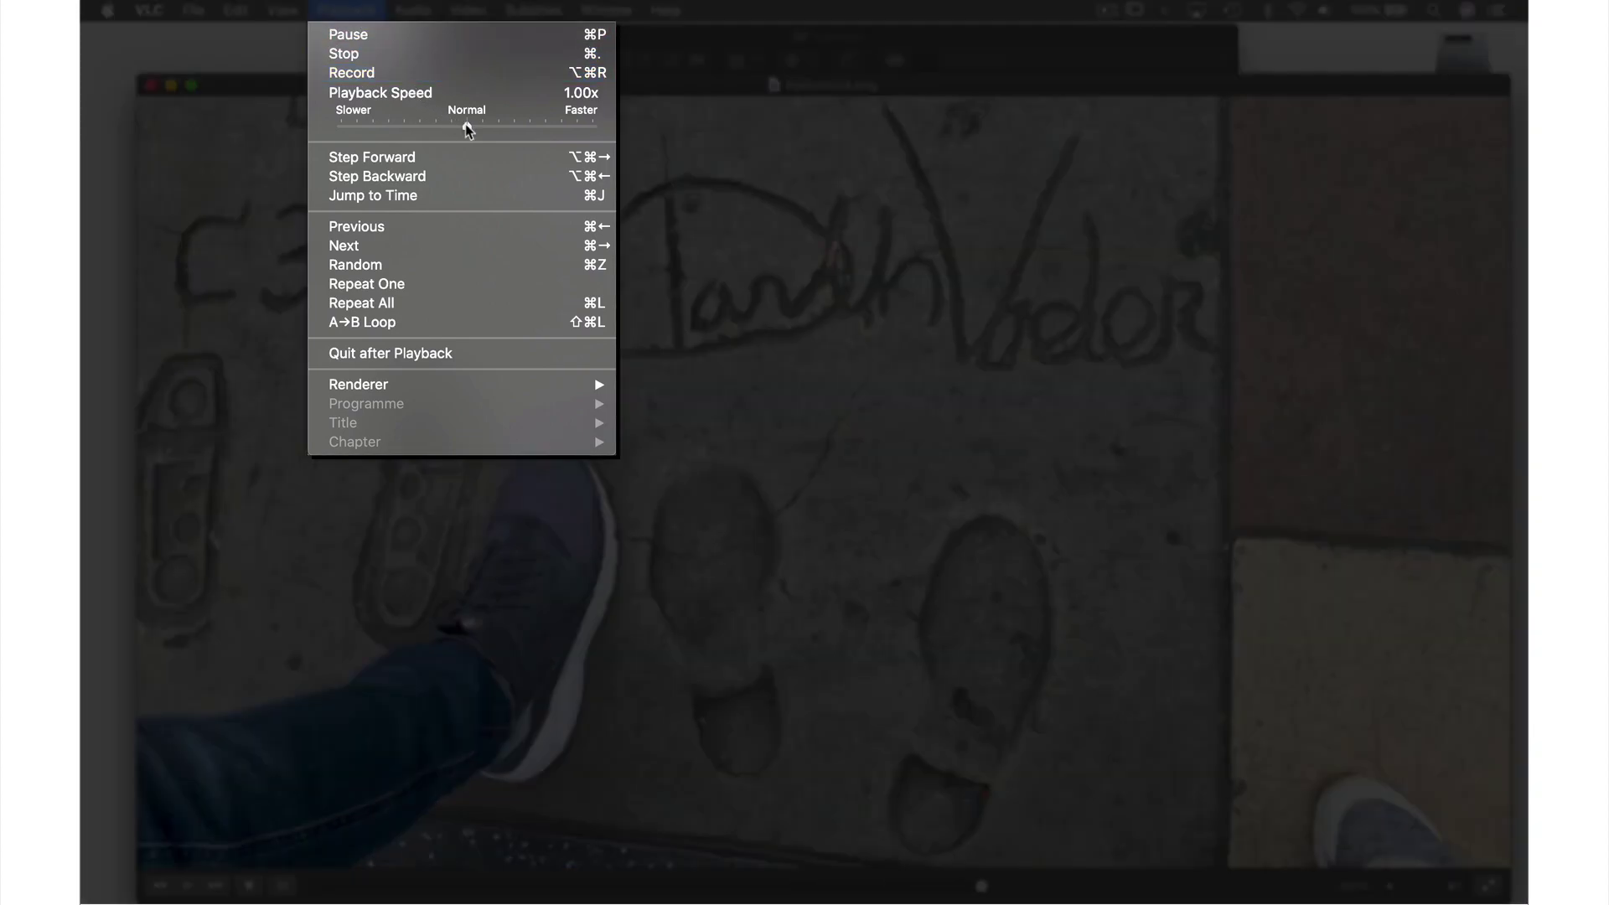
drag(467, 127, 596, 132)
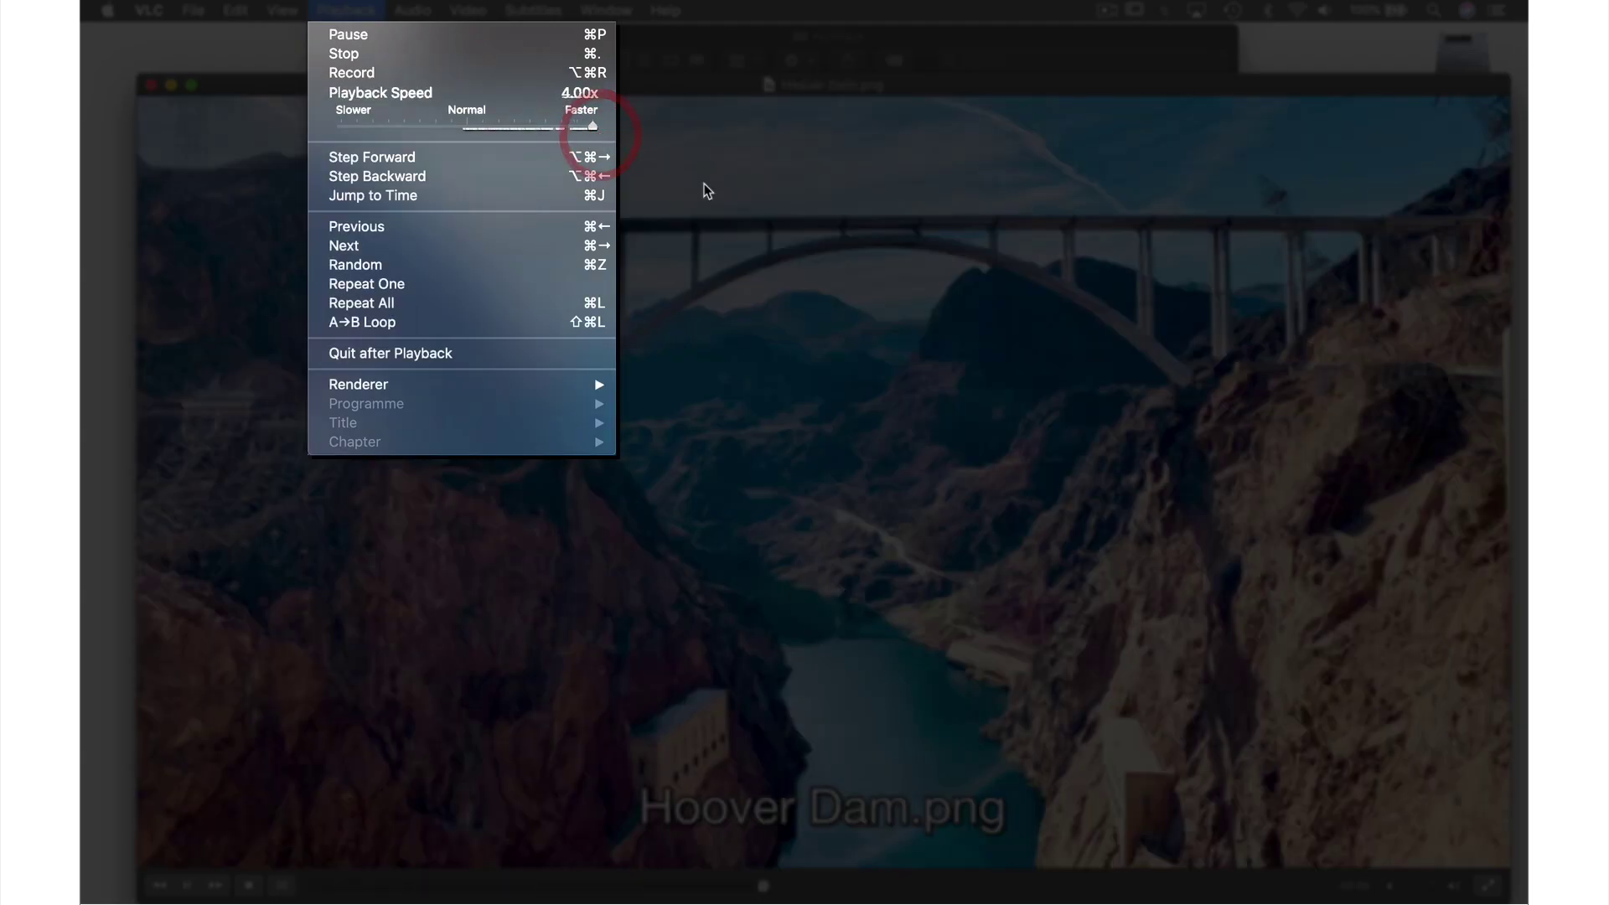
click(704, 187)
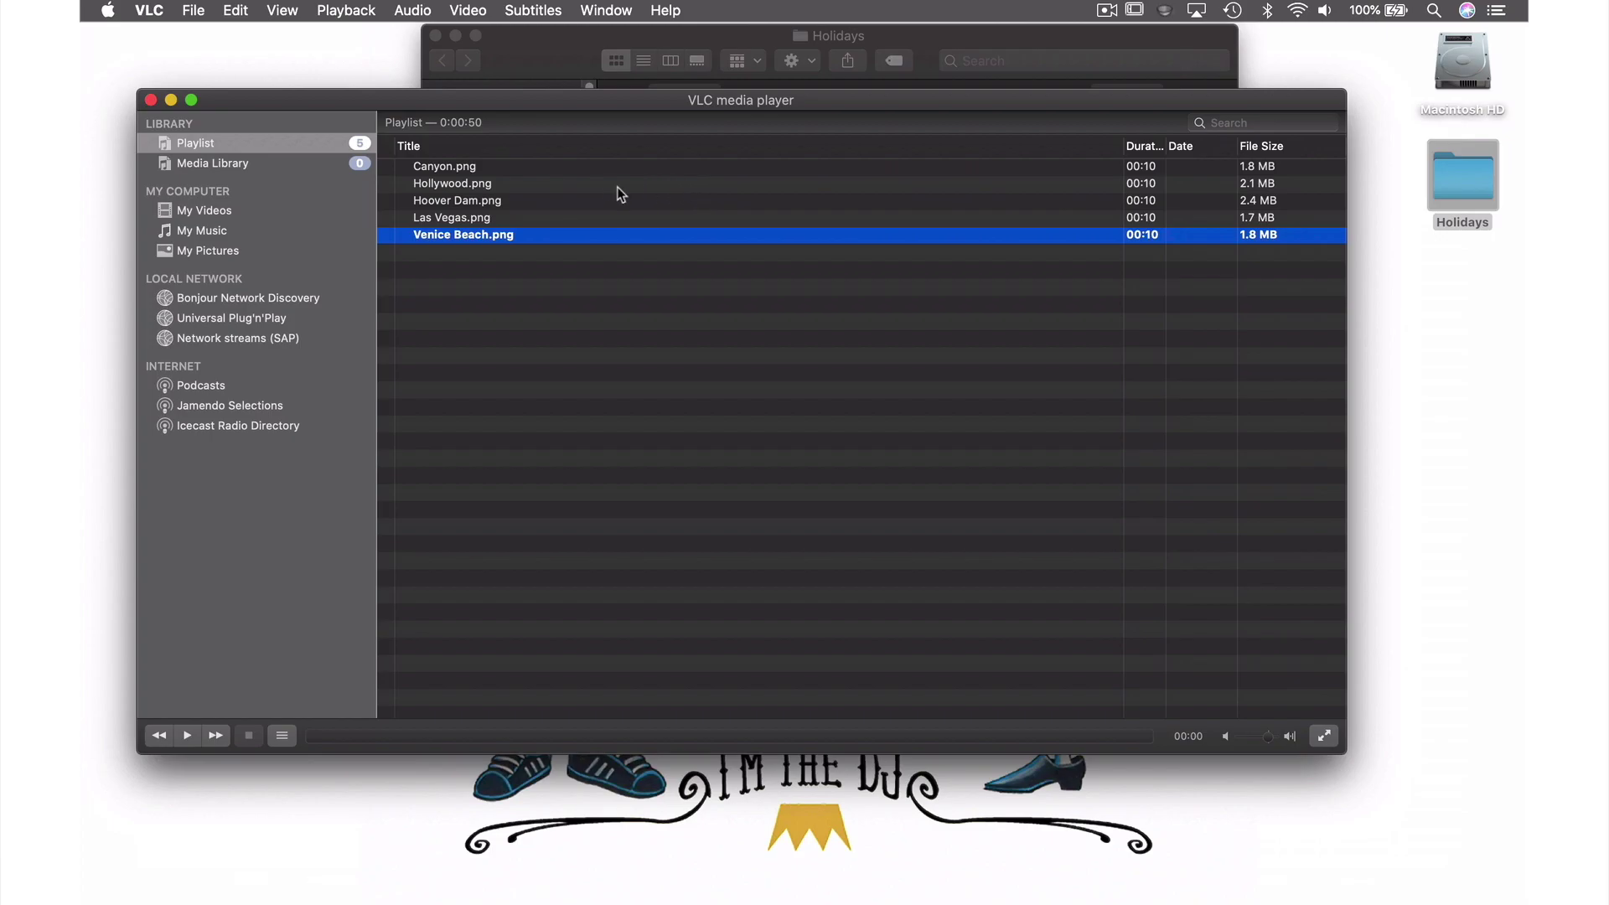
Step: Restart the slideshow from Canyon.png and turn on Repeat All for the playlist
double_click(575, 169)
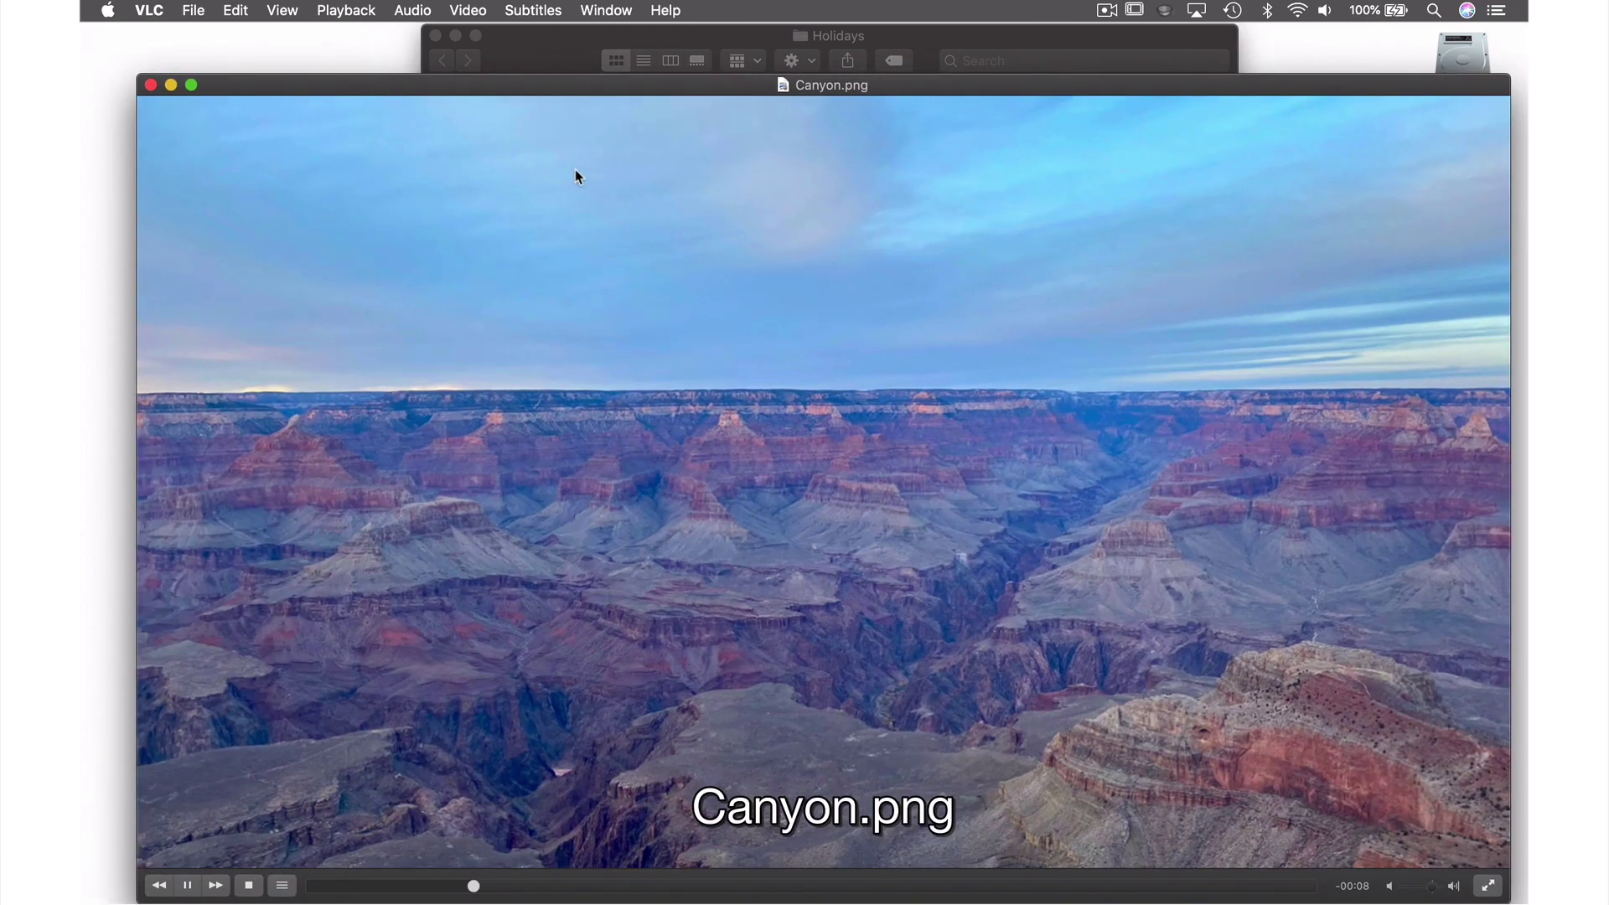
click(358, 11)
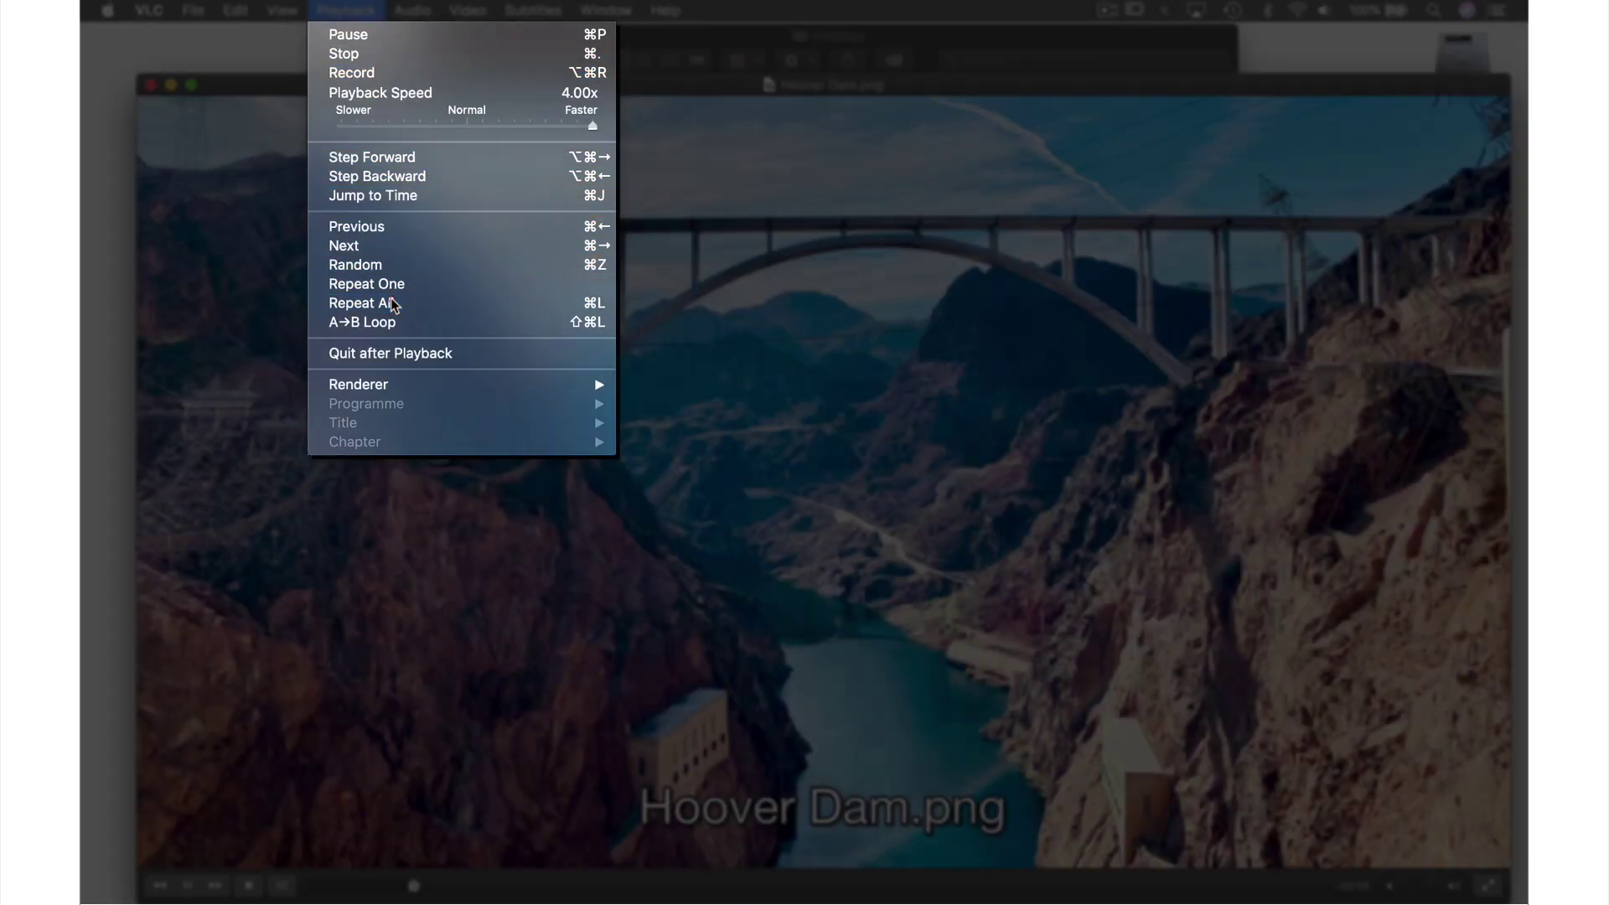
click(391, 303)
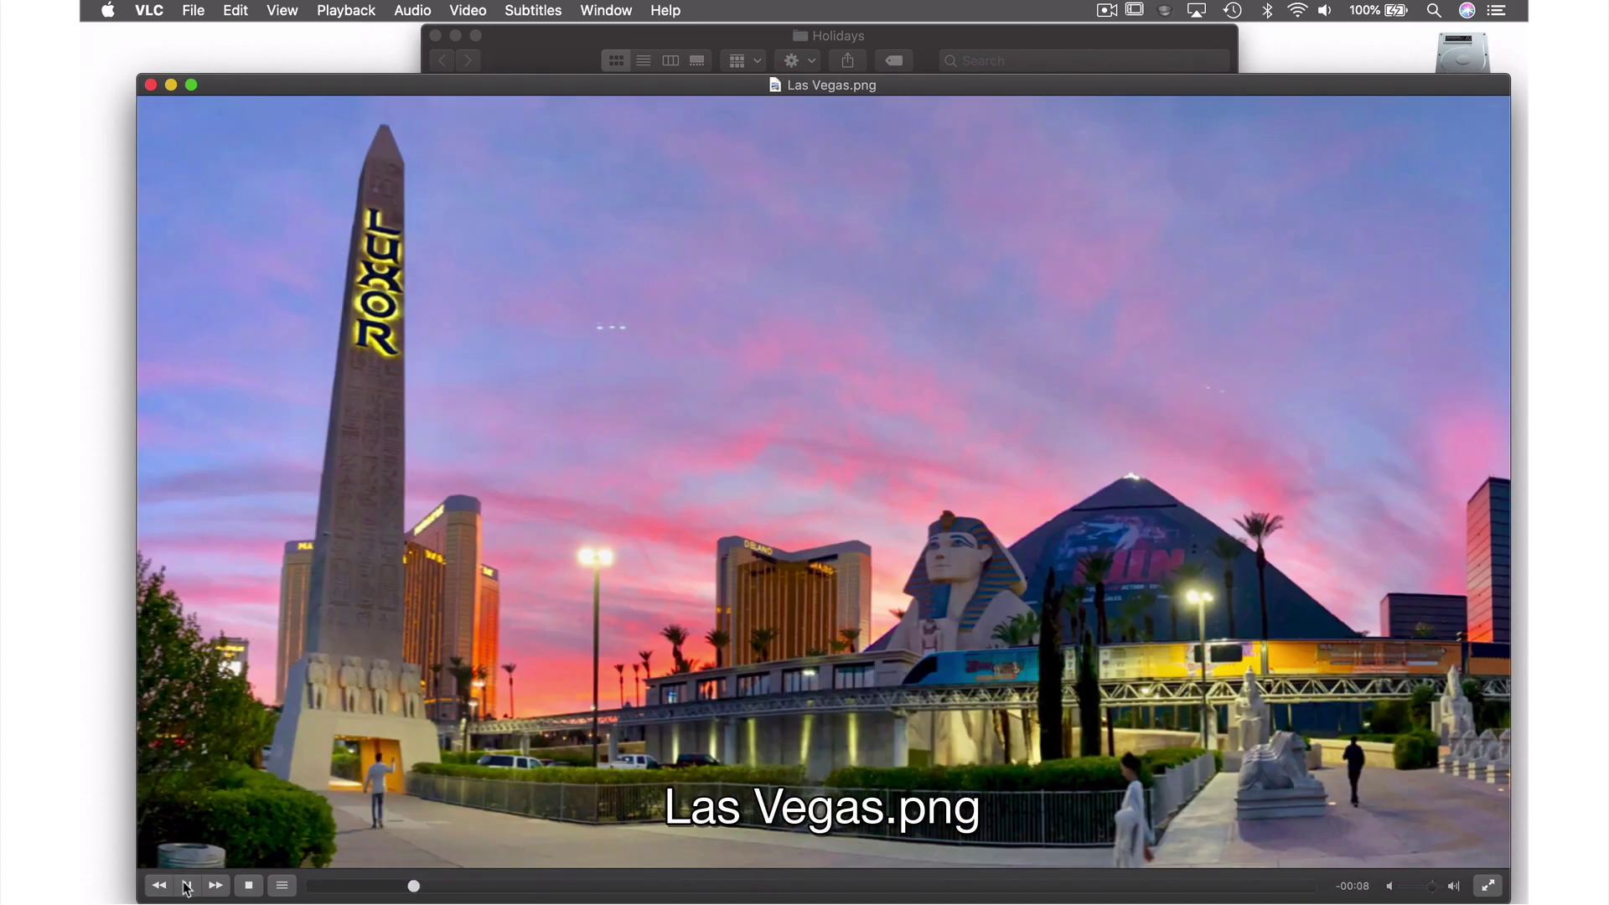
Step: With the slideshow paused, disable the on-screen display (OSD) in the preferences, save the change, and resume playback
click(186, 885)
click(150, 10)
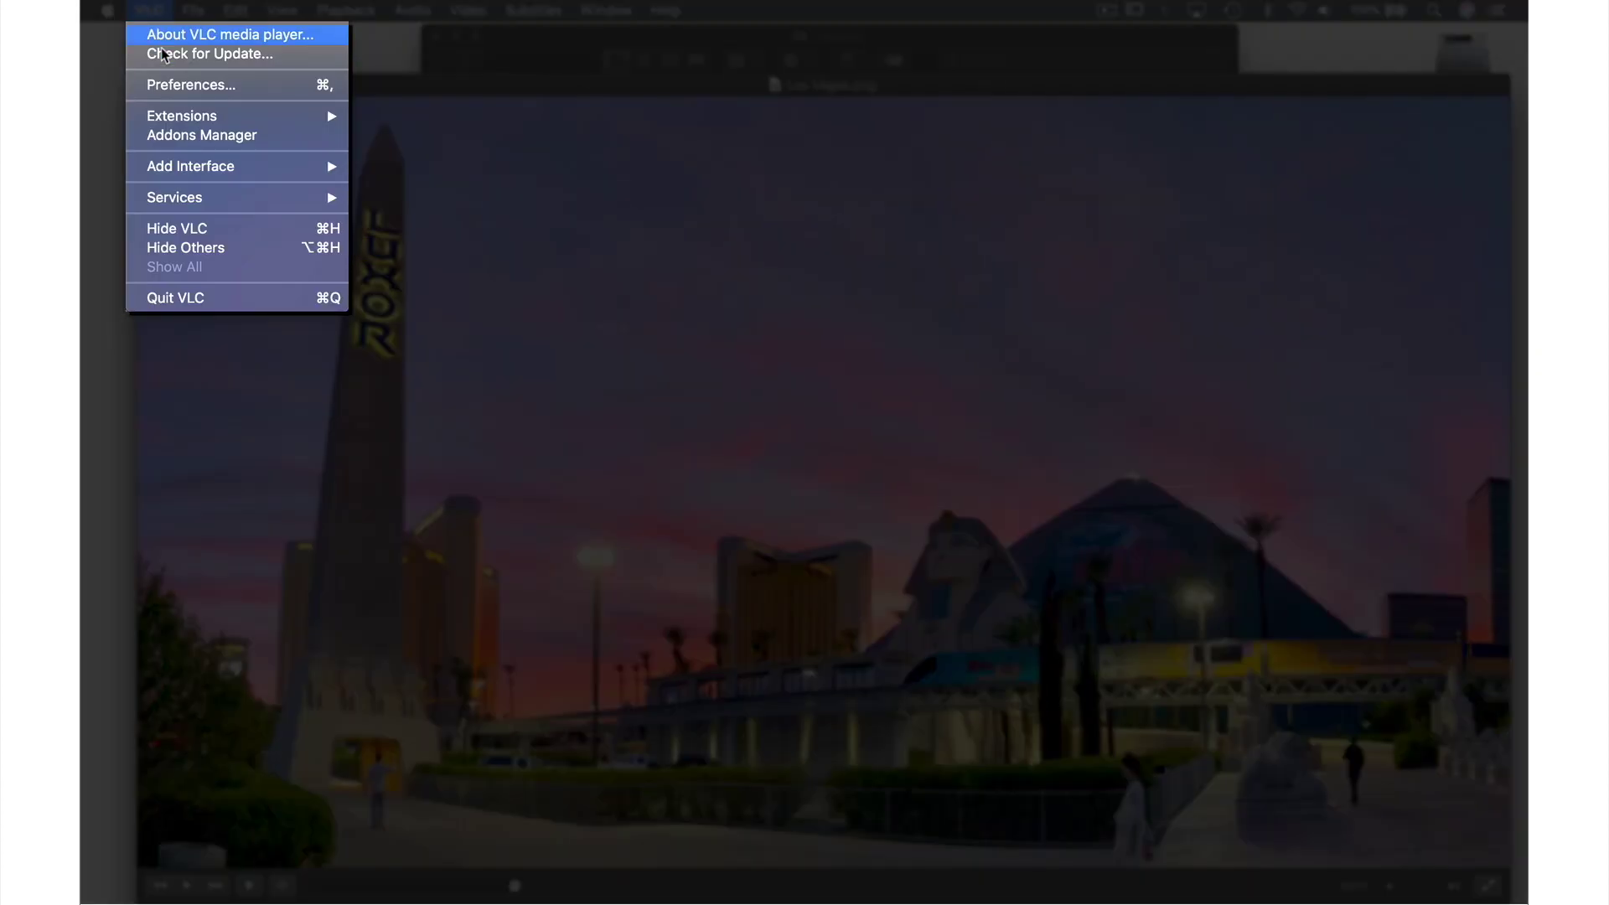
click(164, 84)
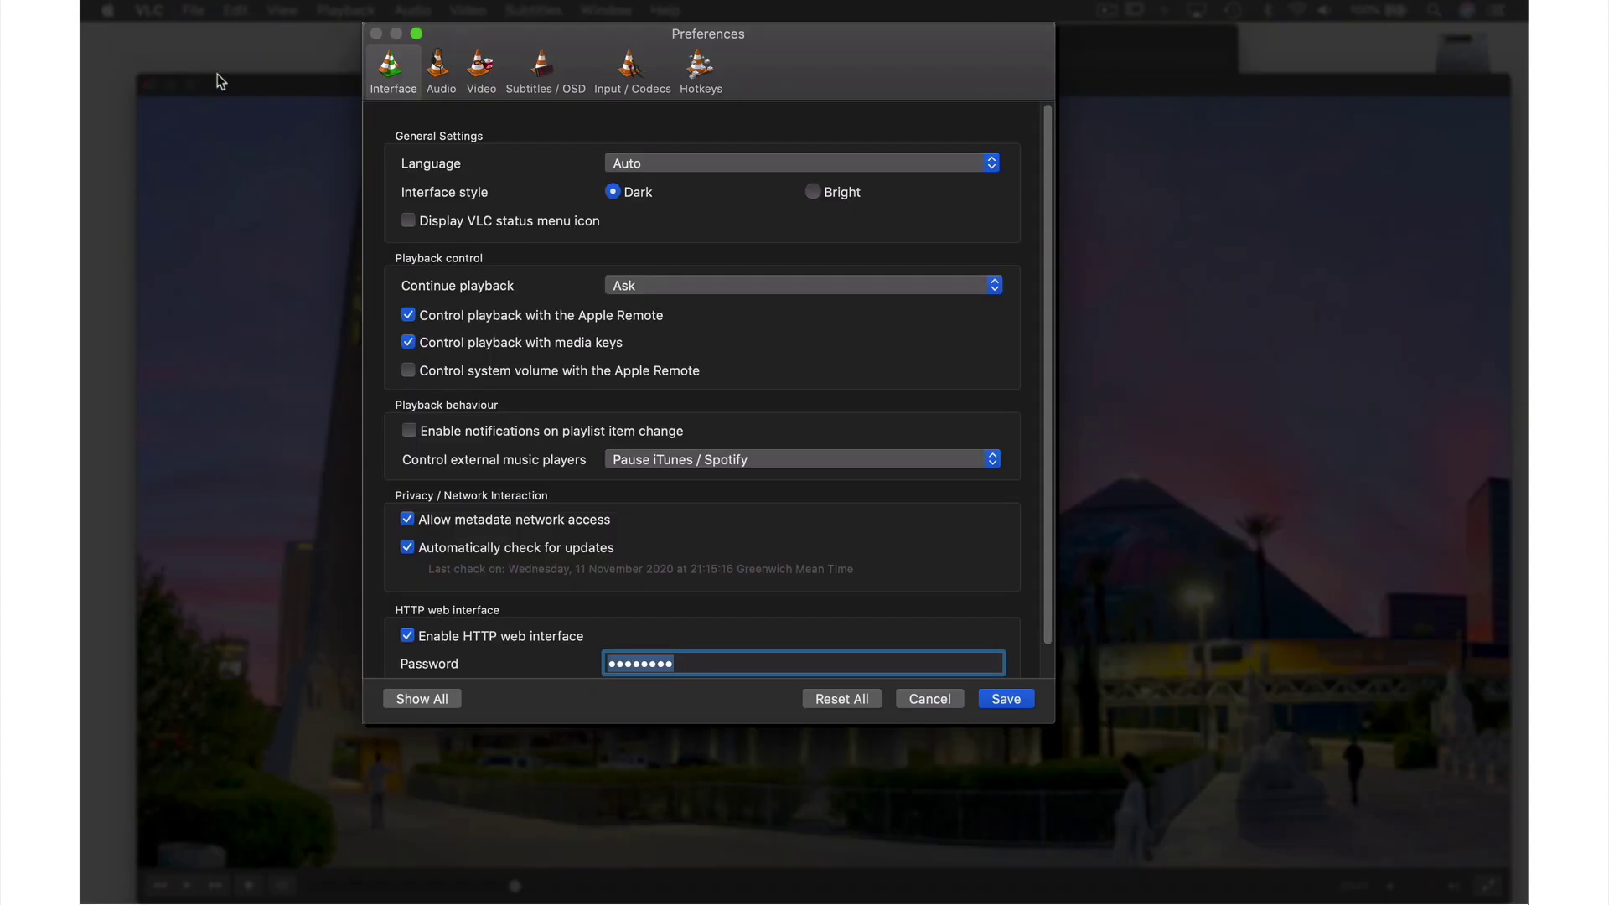
click(539, 77)
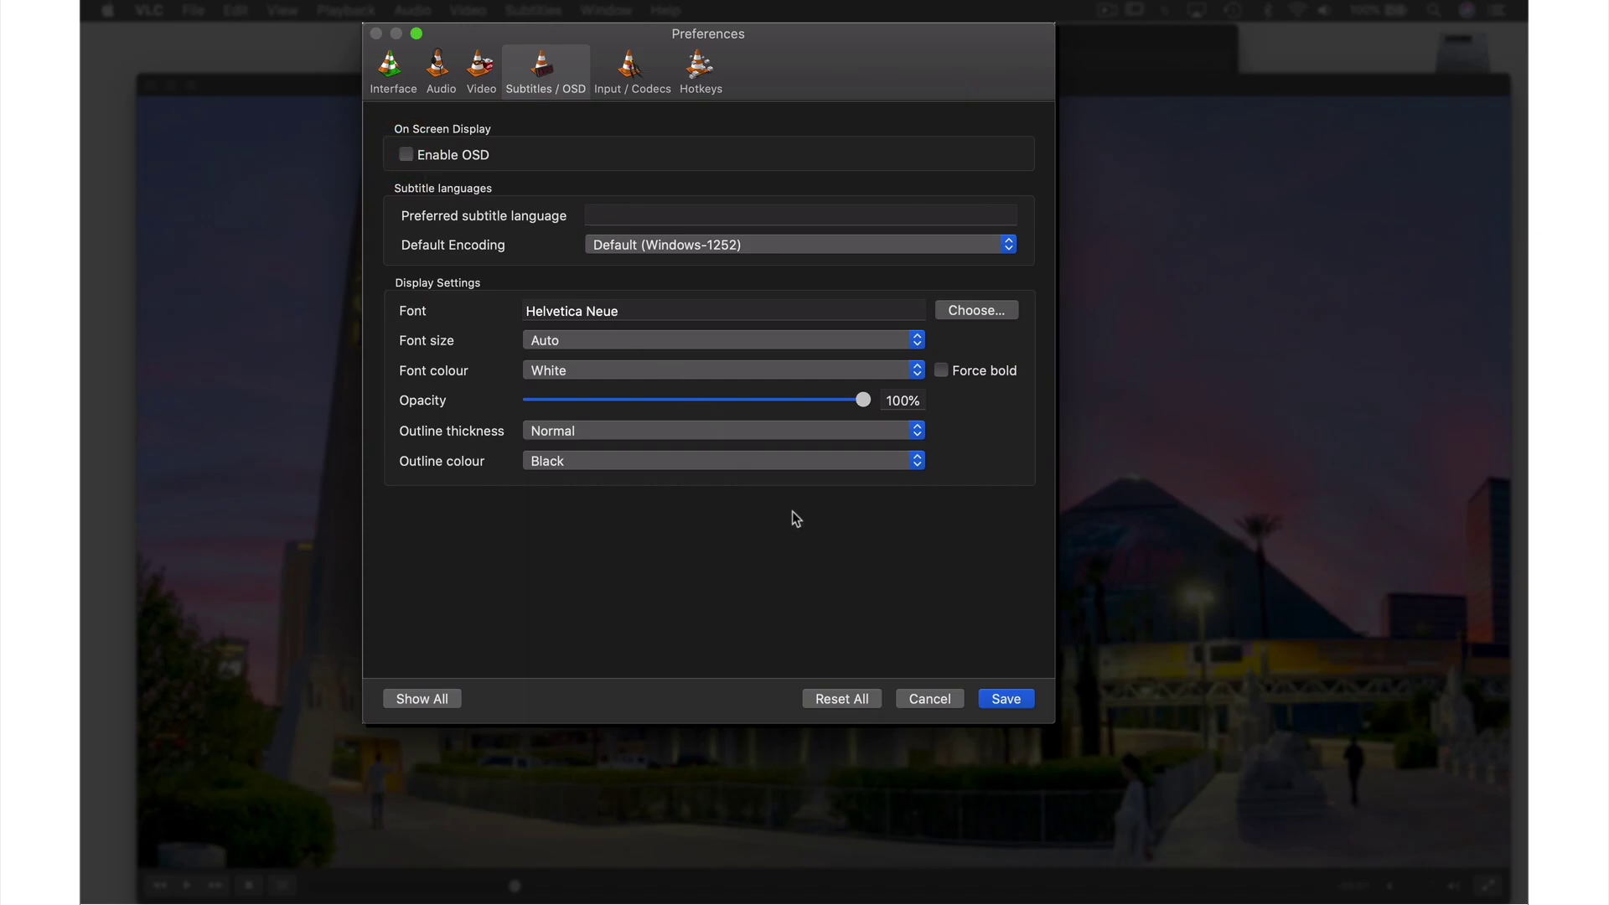
click(1001, 699)
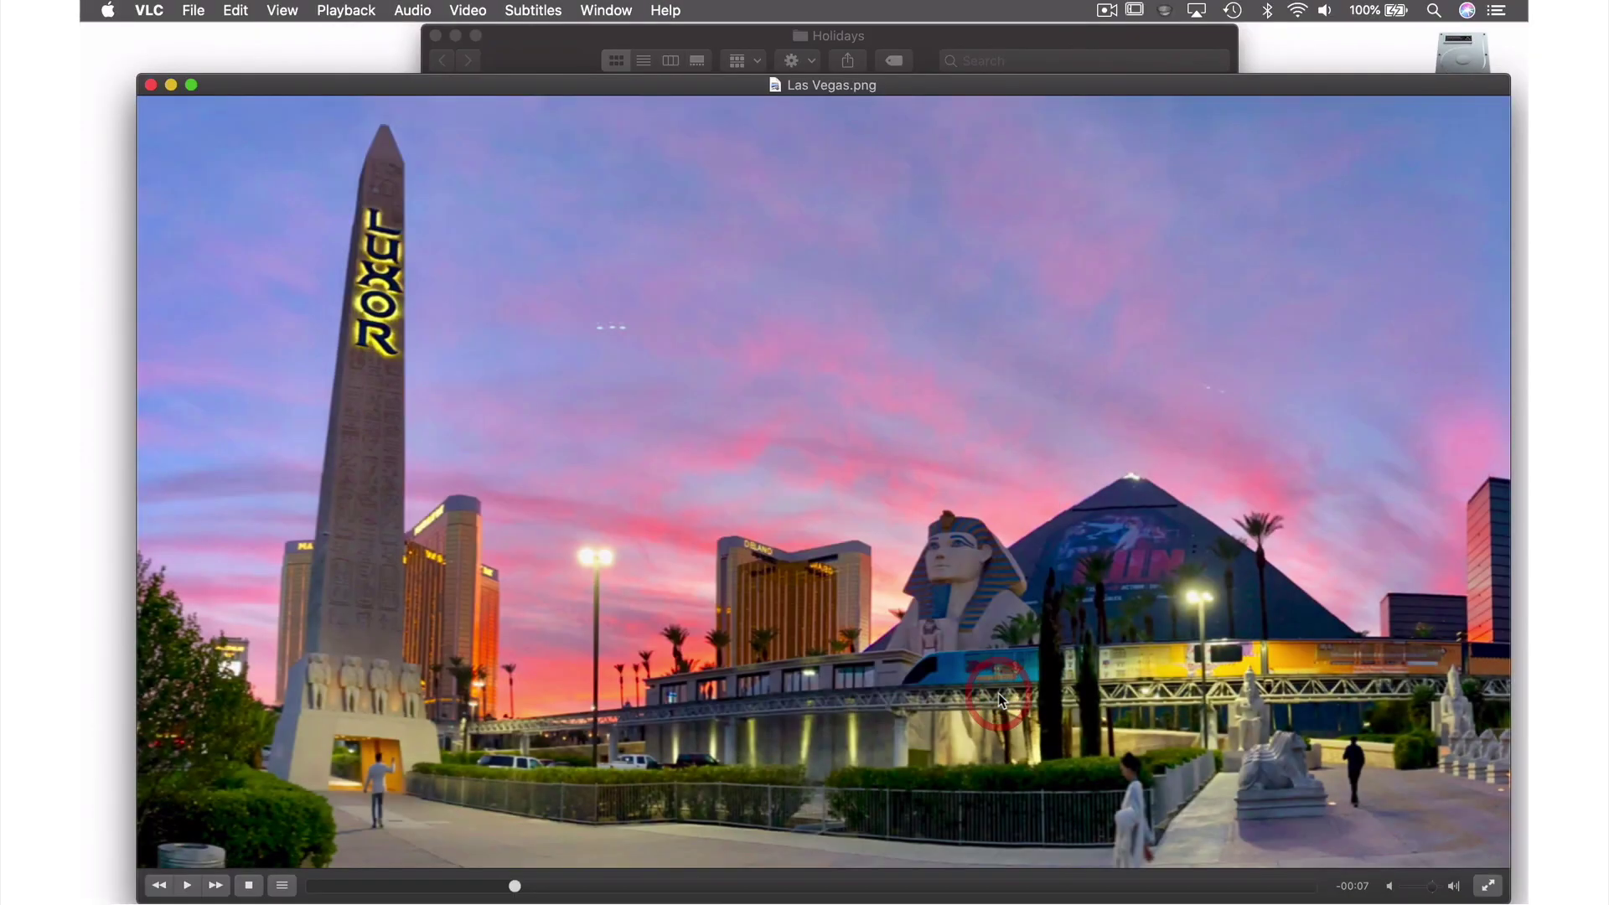
click(189, 886)
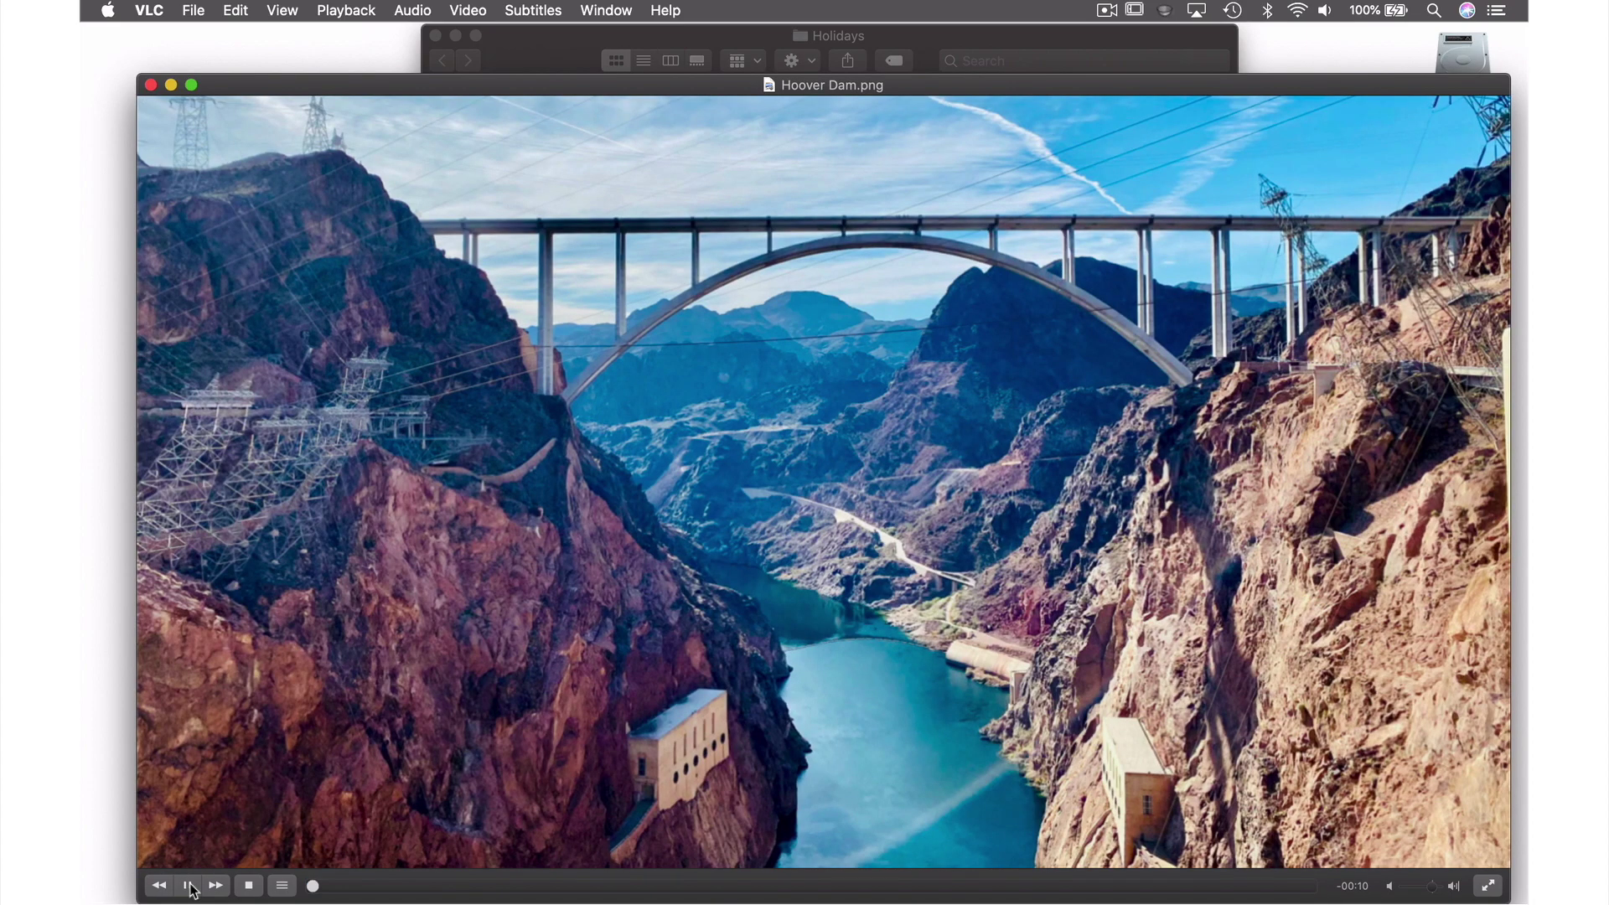
Step: Stop the slideshow and save the playlist as USA in the Holidays folder, using the XML Shareable Playlist Format (XSPF)
click(248, 885)
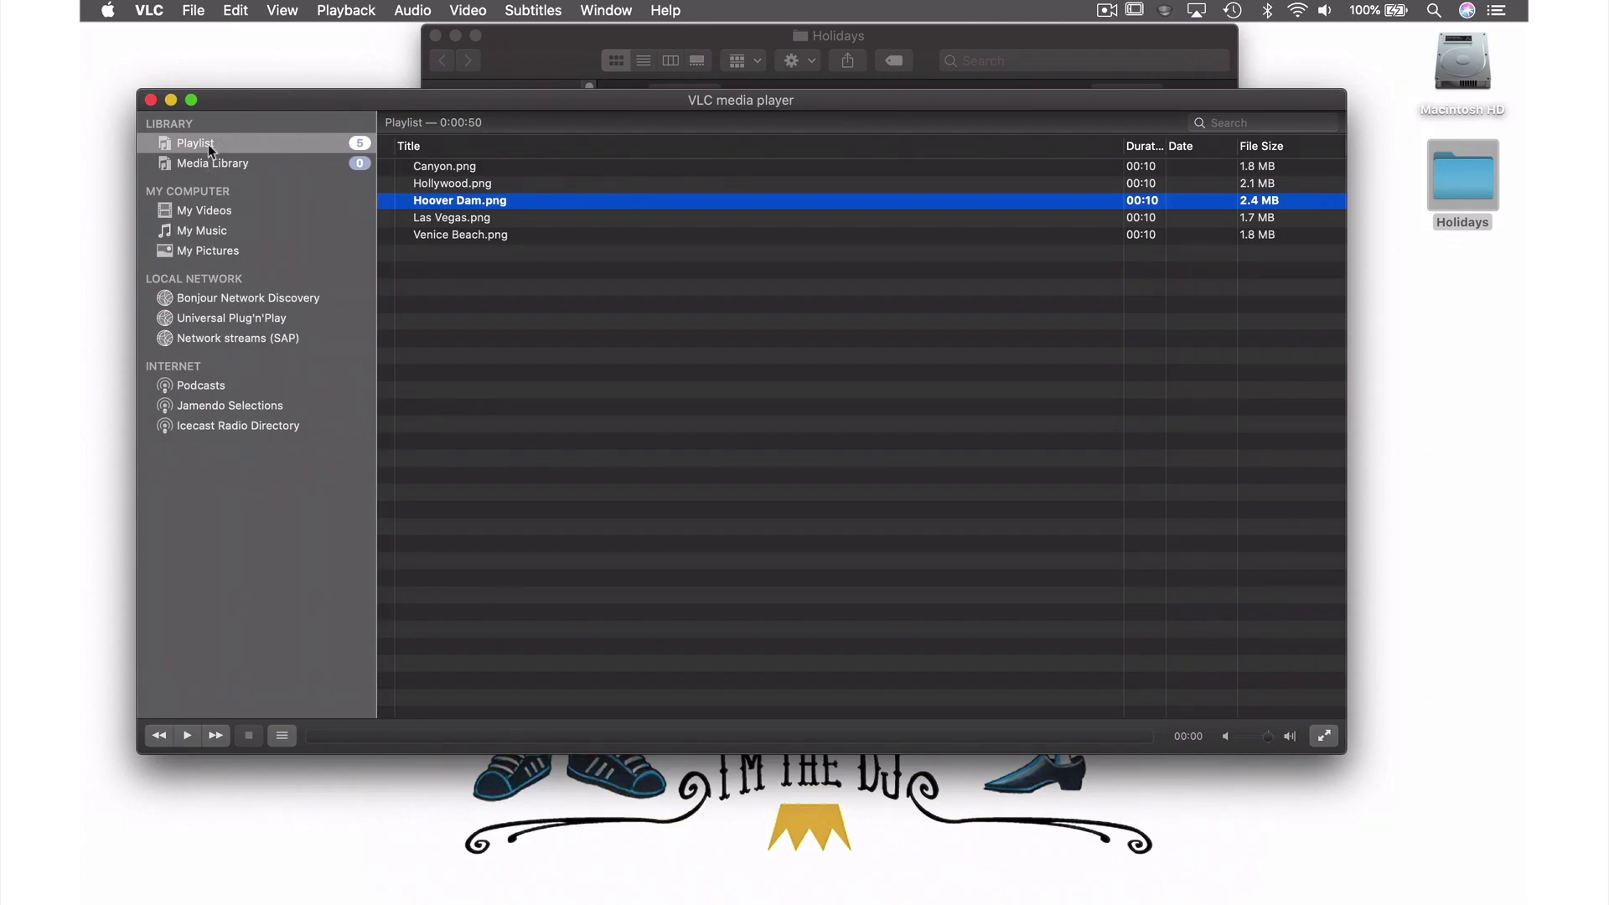
click(195, 10)
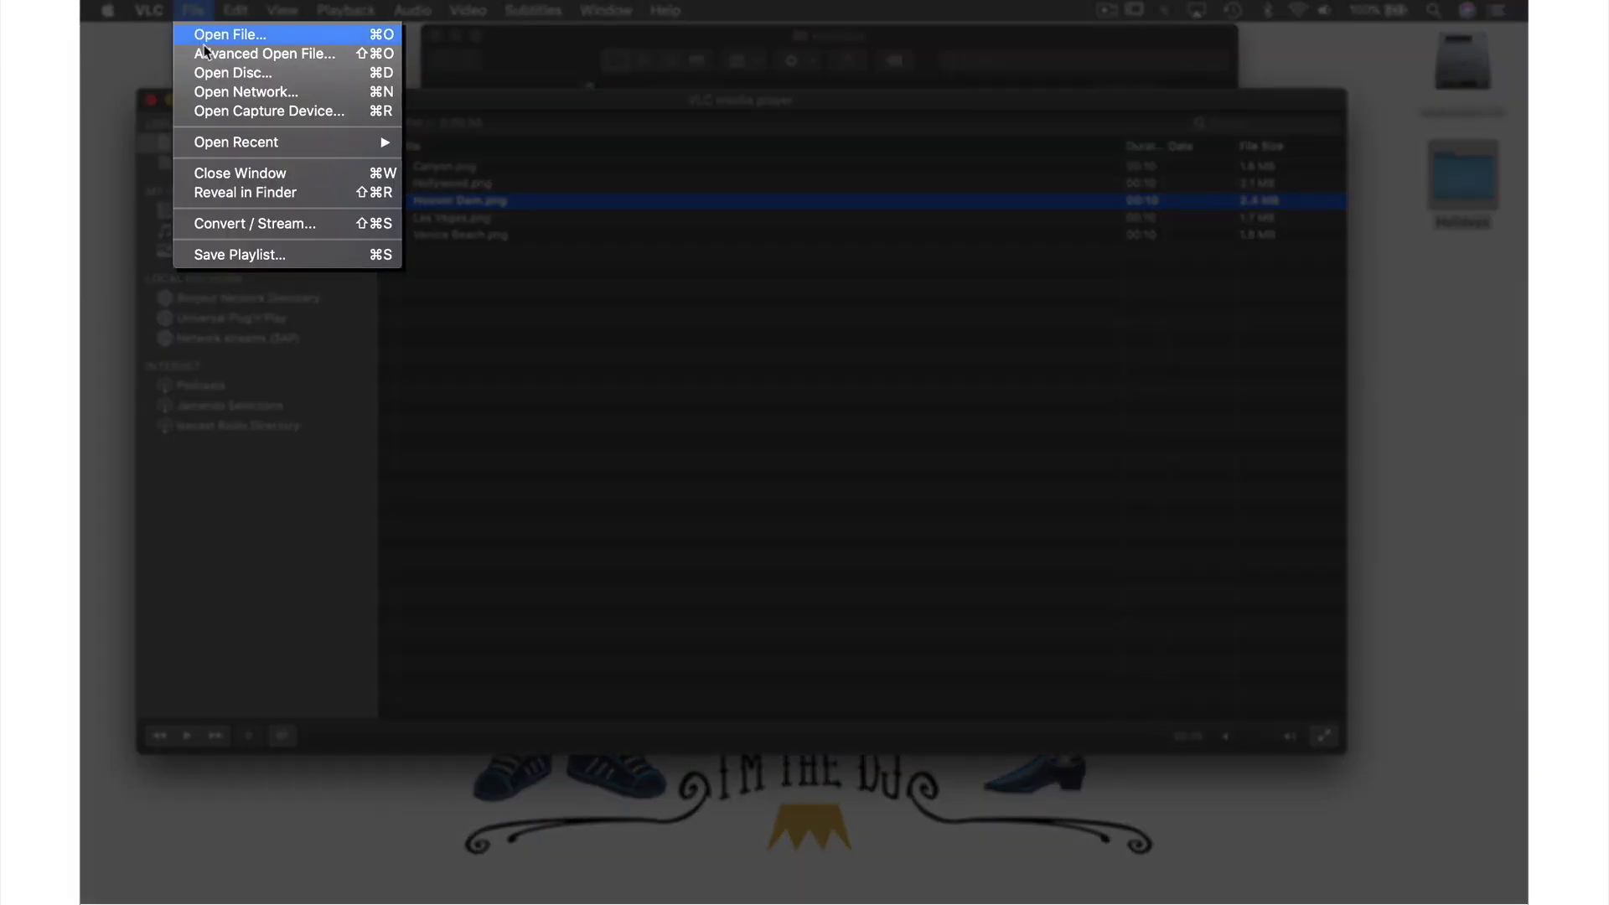
click(224, 253)
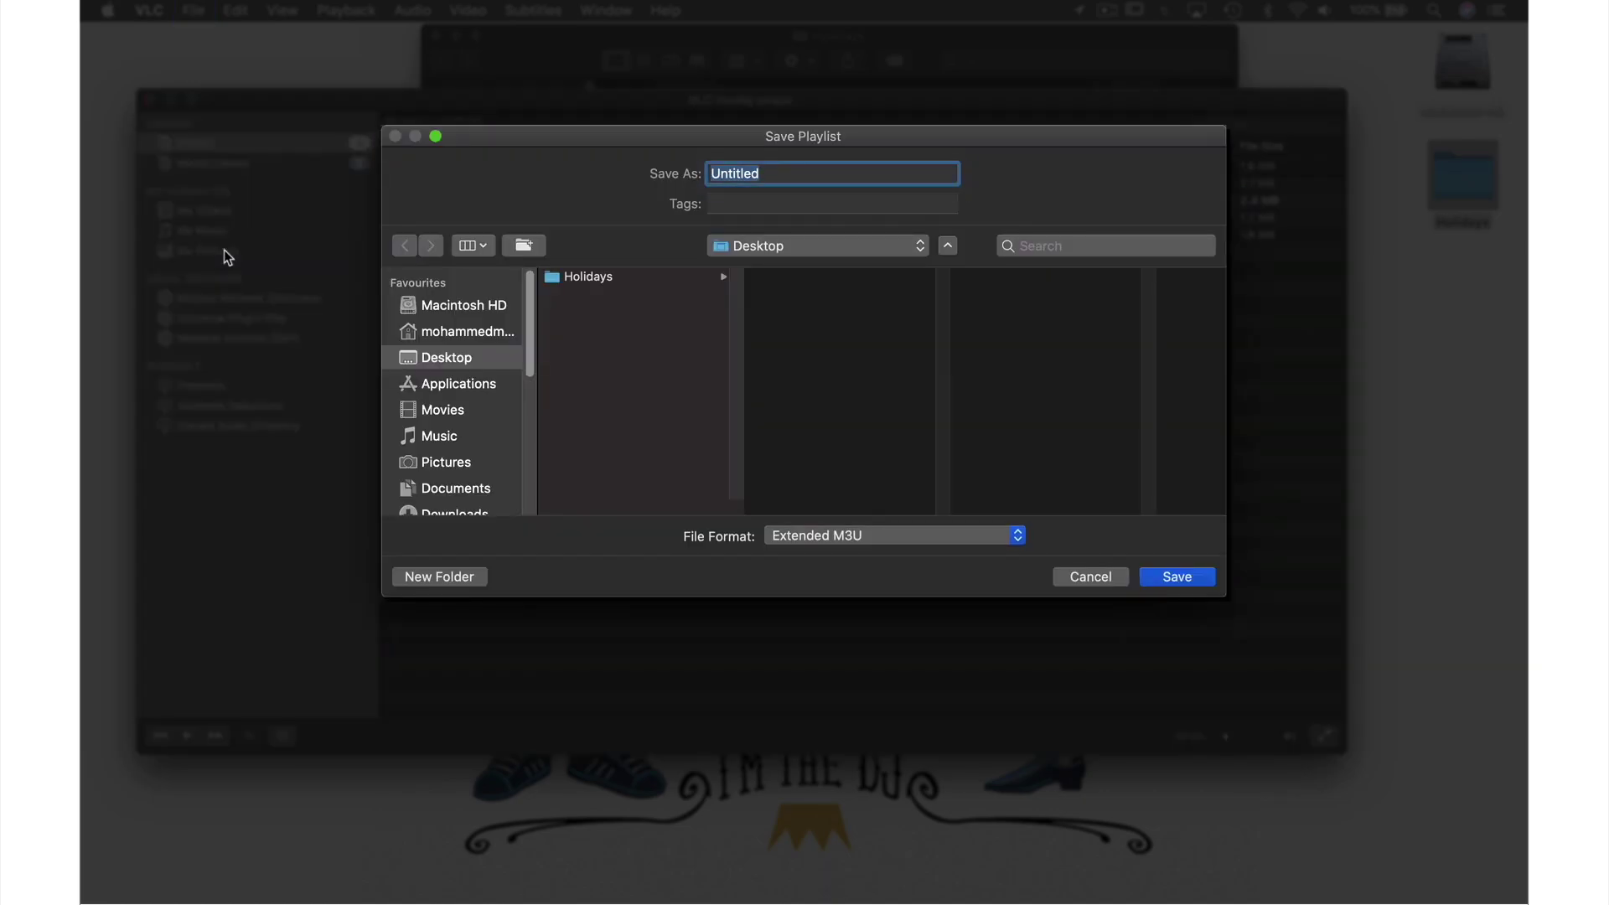
text(USA)
click(570, 280)
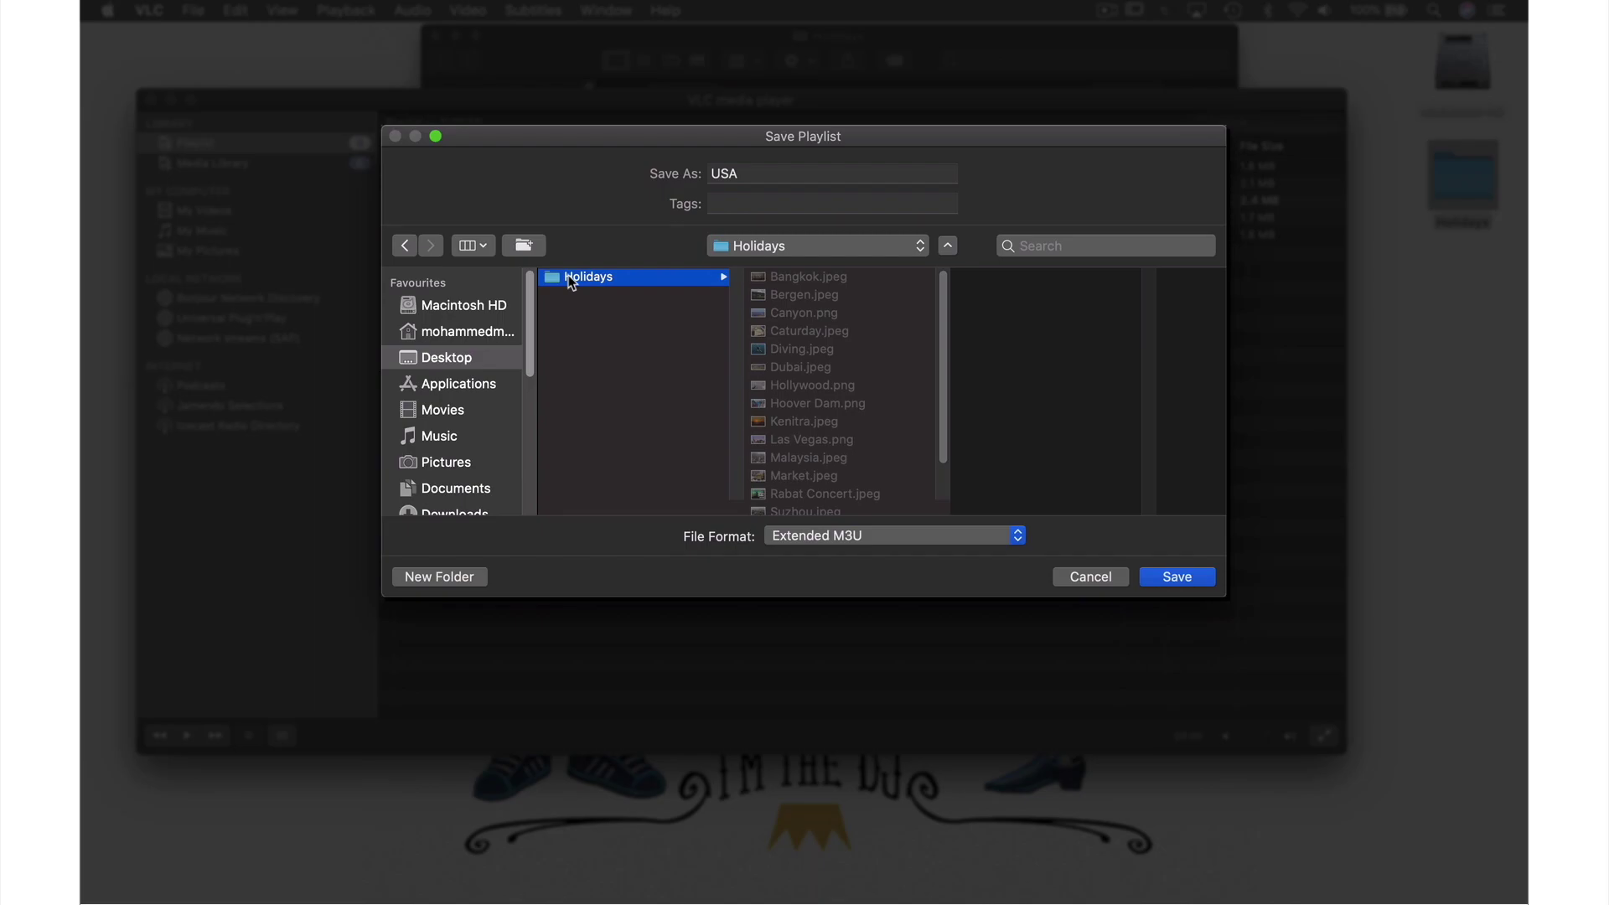
click(1019, 537)
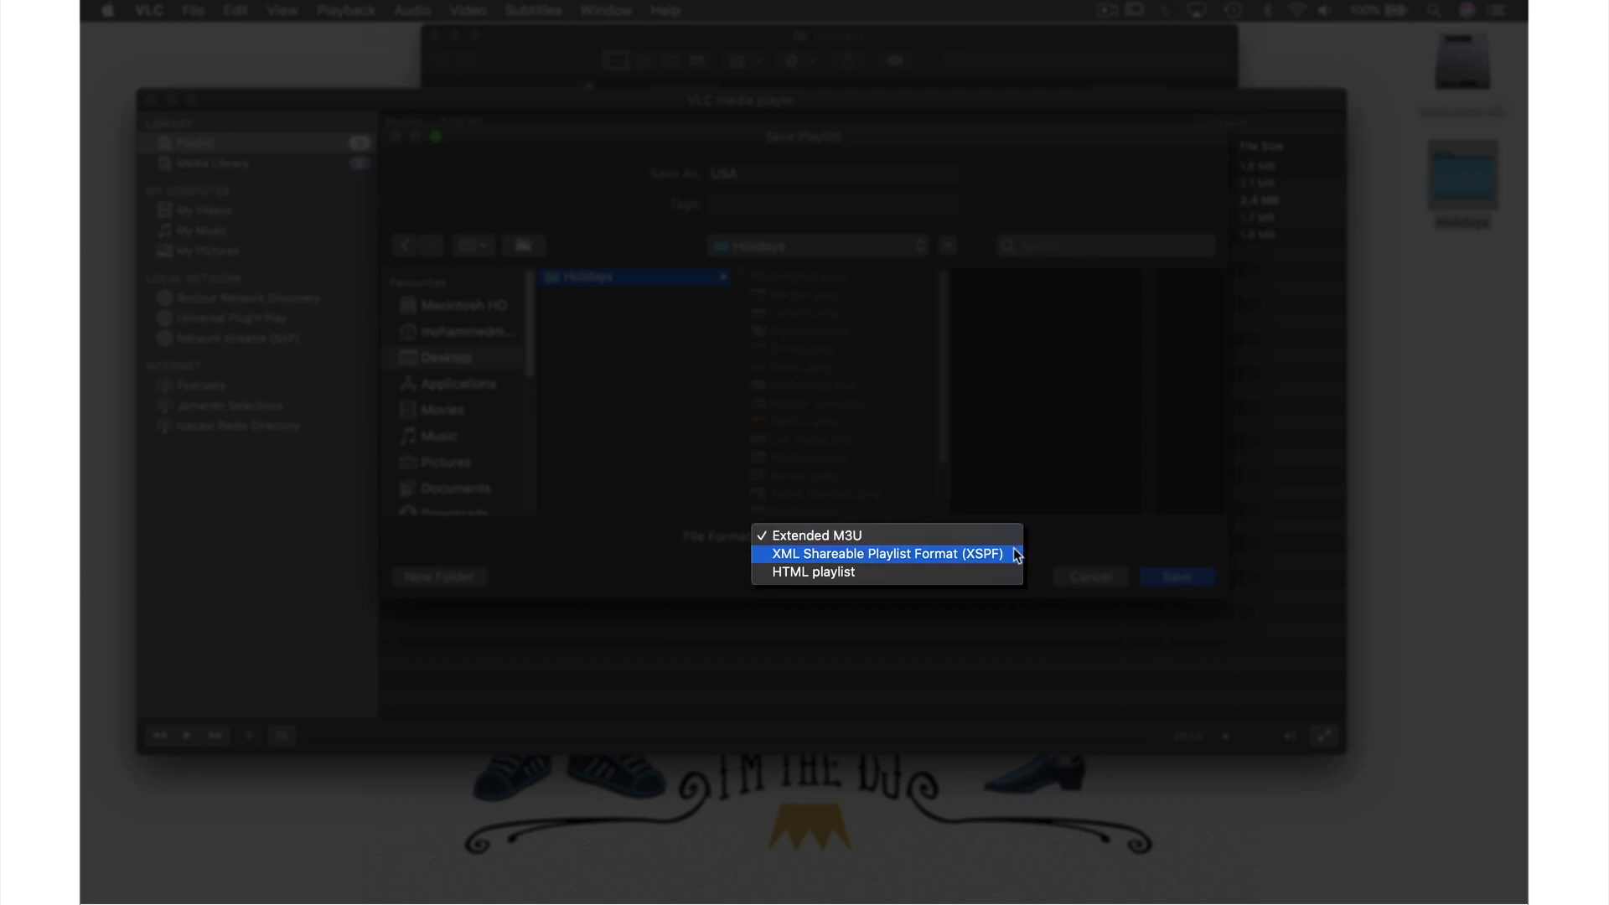
click(1016, 556)
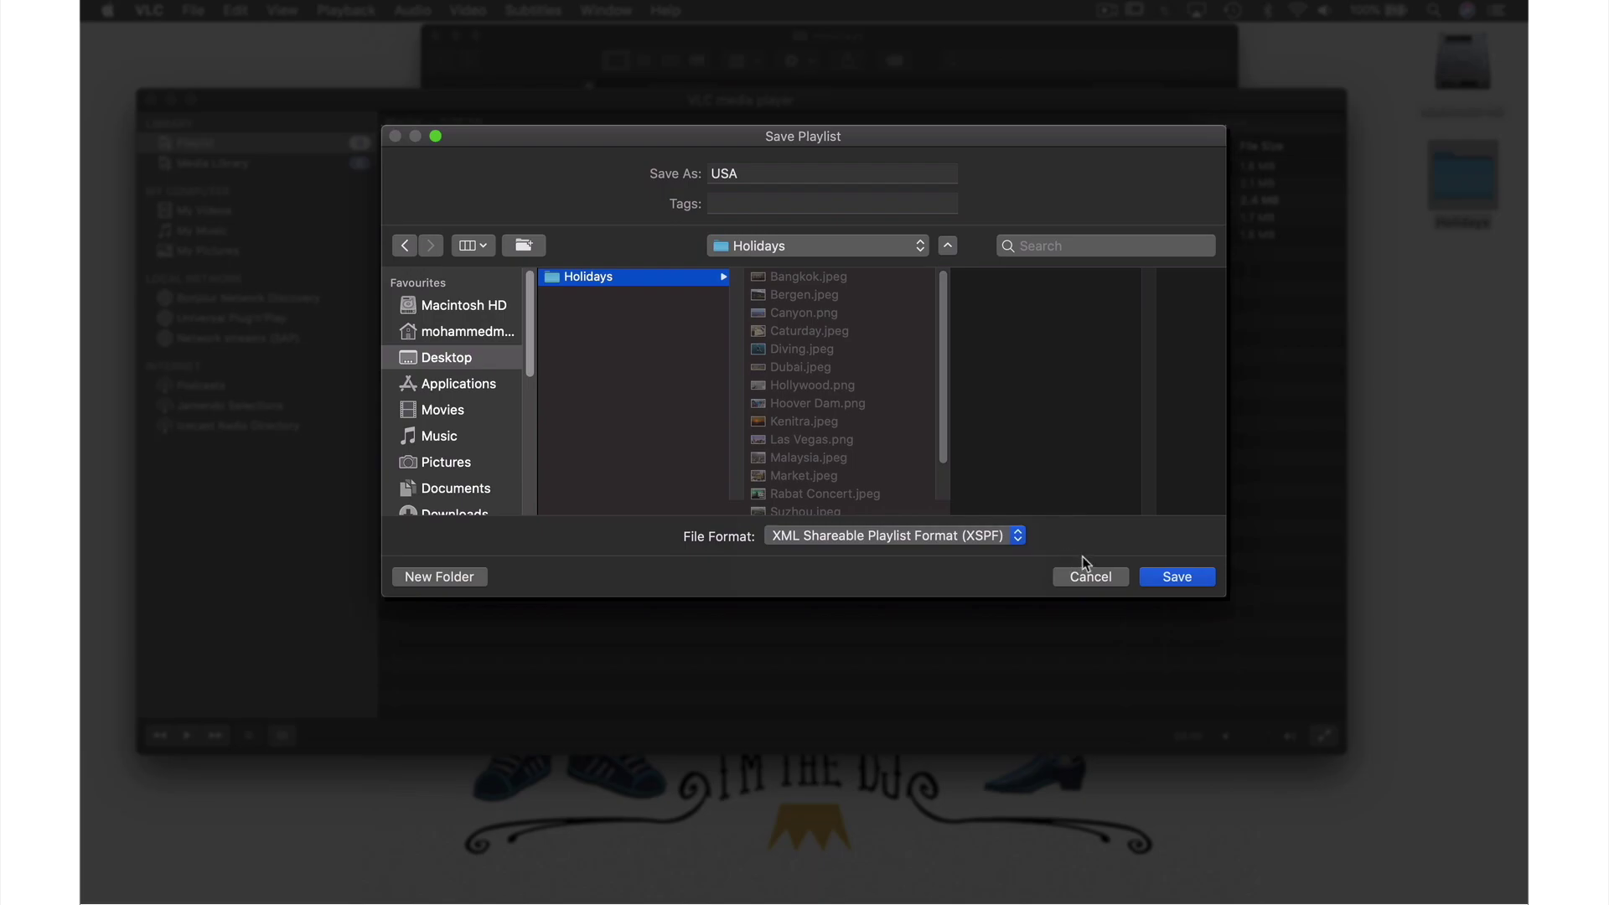
click(1164, 582)
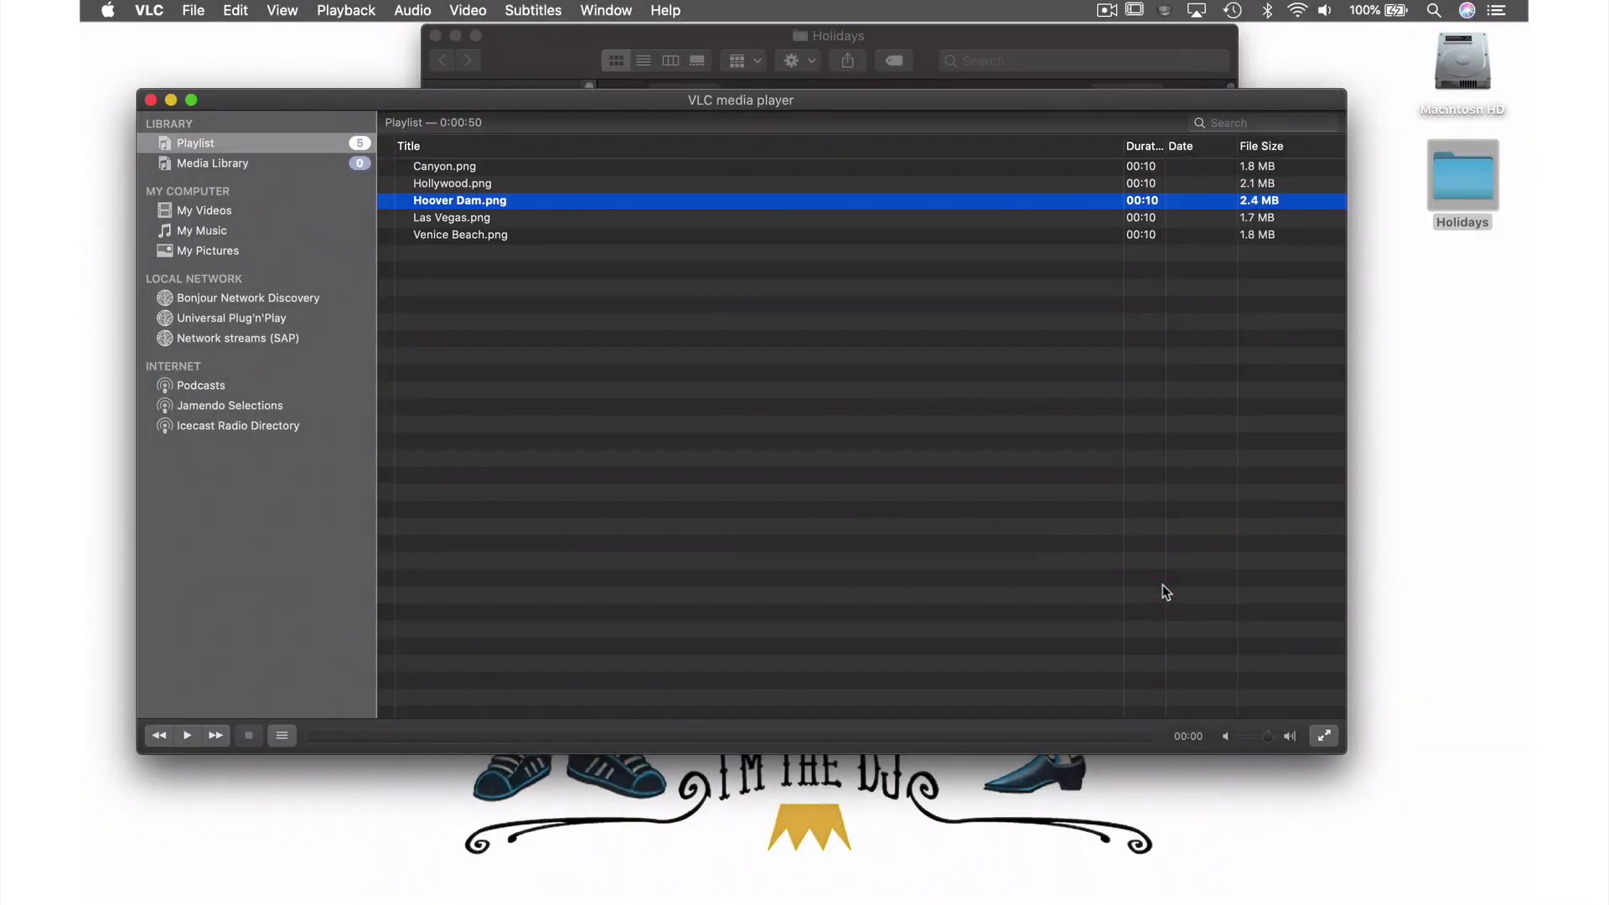
Step: Remove all five images from the current playlist
key(BackSpace)
key(BackSpace)
key(BackSpace)
key(BackSpace)
key(BackSpace)
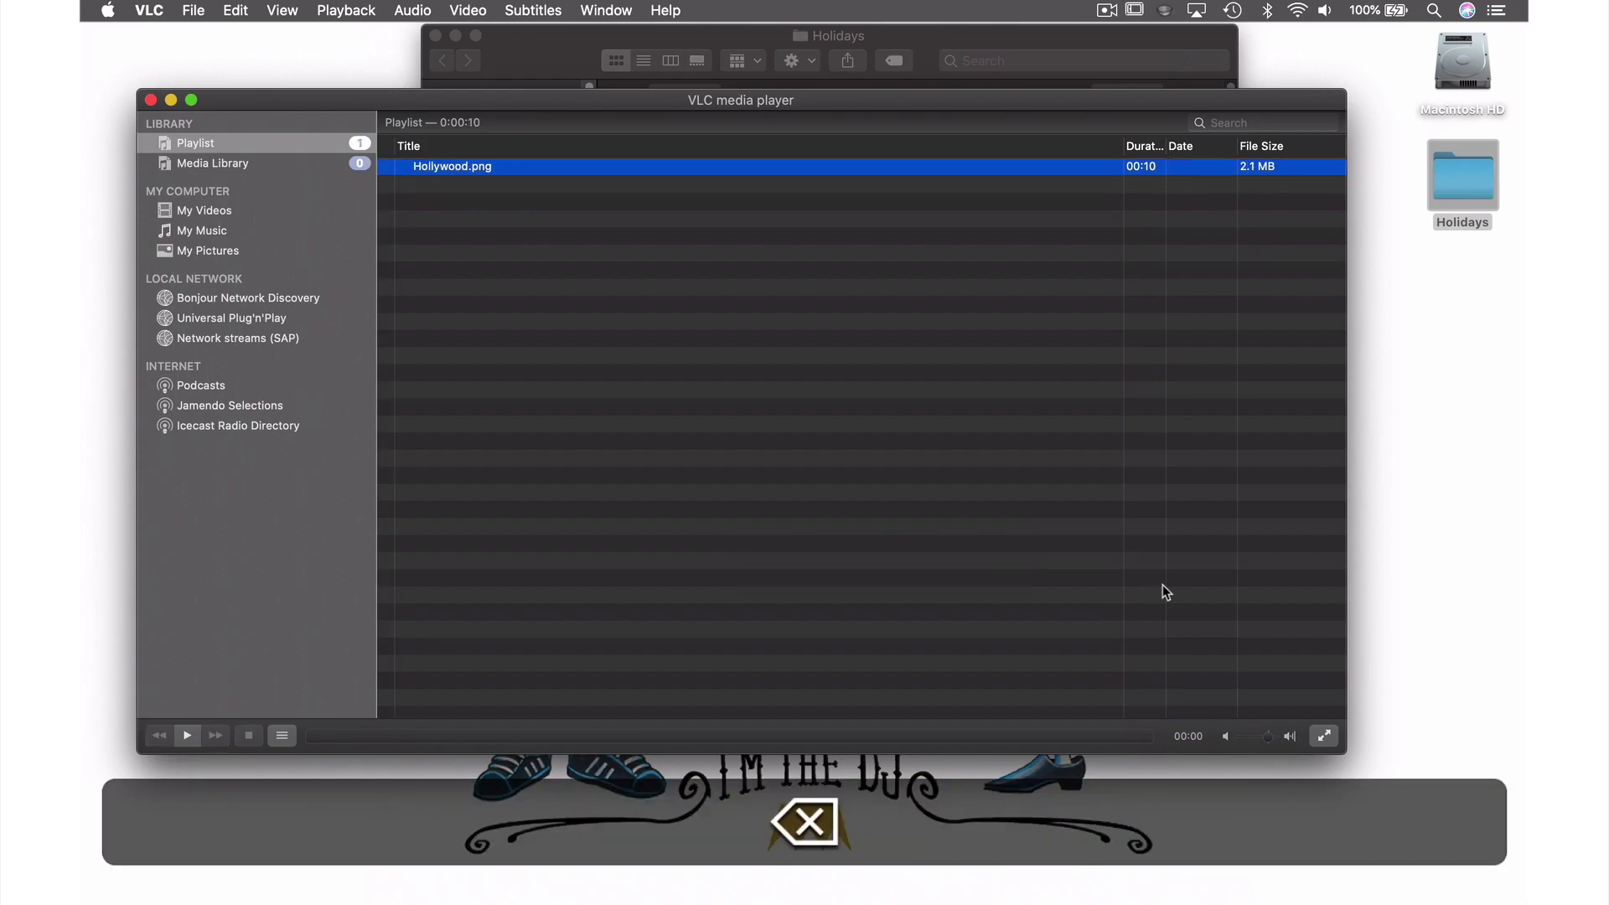
Step: Open the saved USA.xspf playlist from the Holidays folder in Finder and show the slideshow in full screen
click(1032, 35)
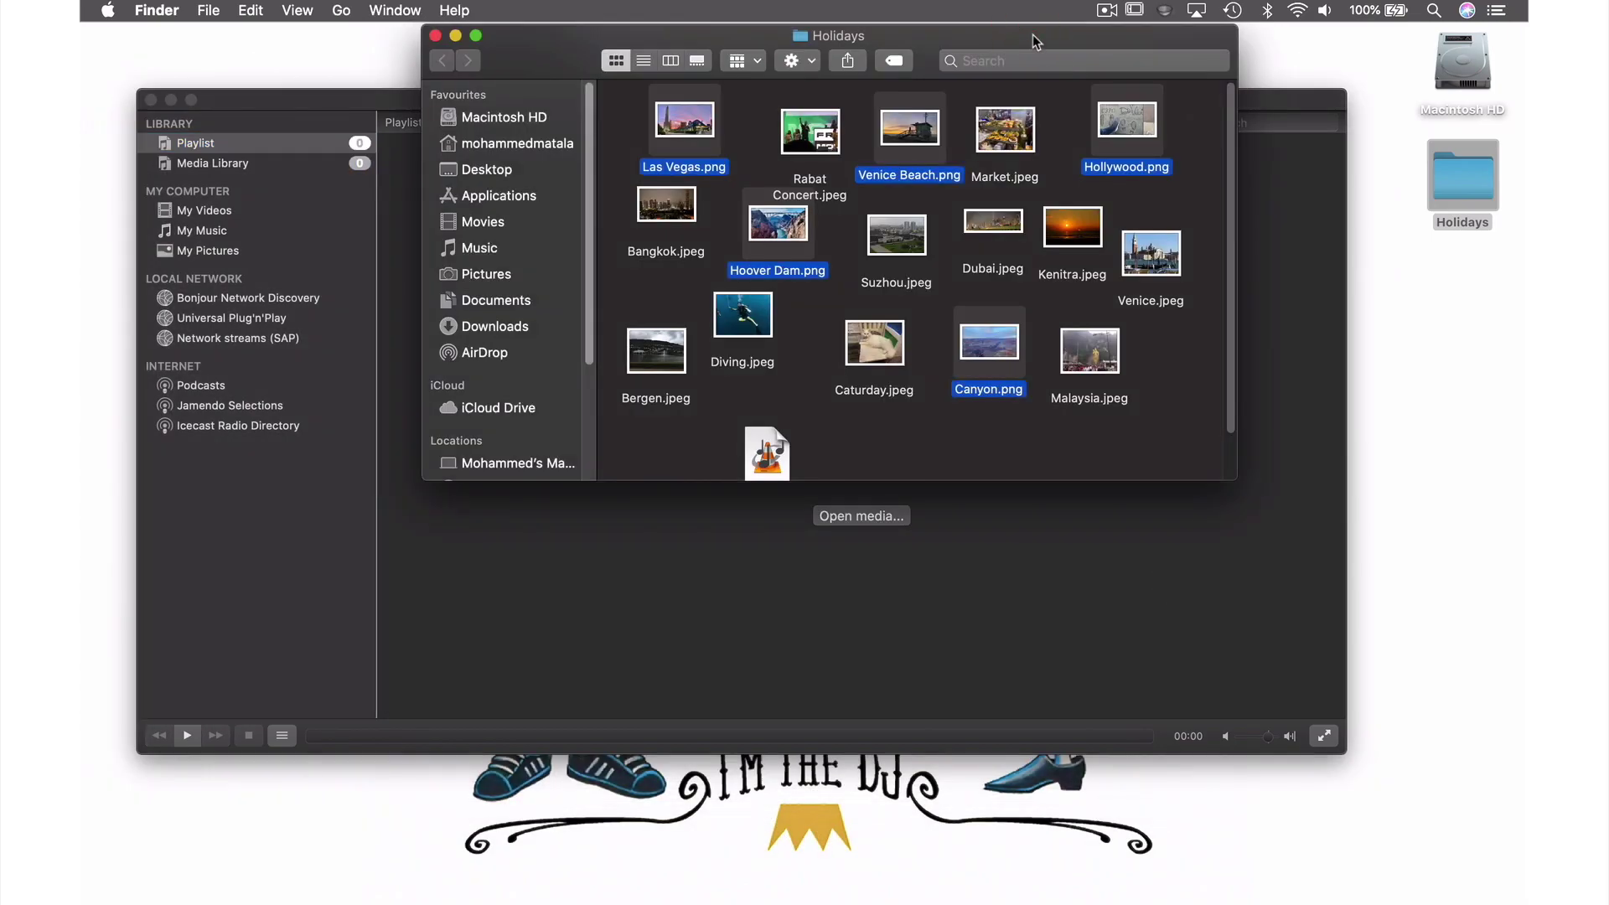
scroll(960, 273, down, 2)
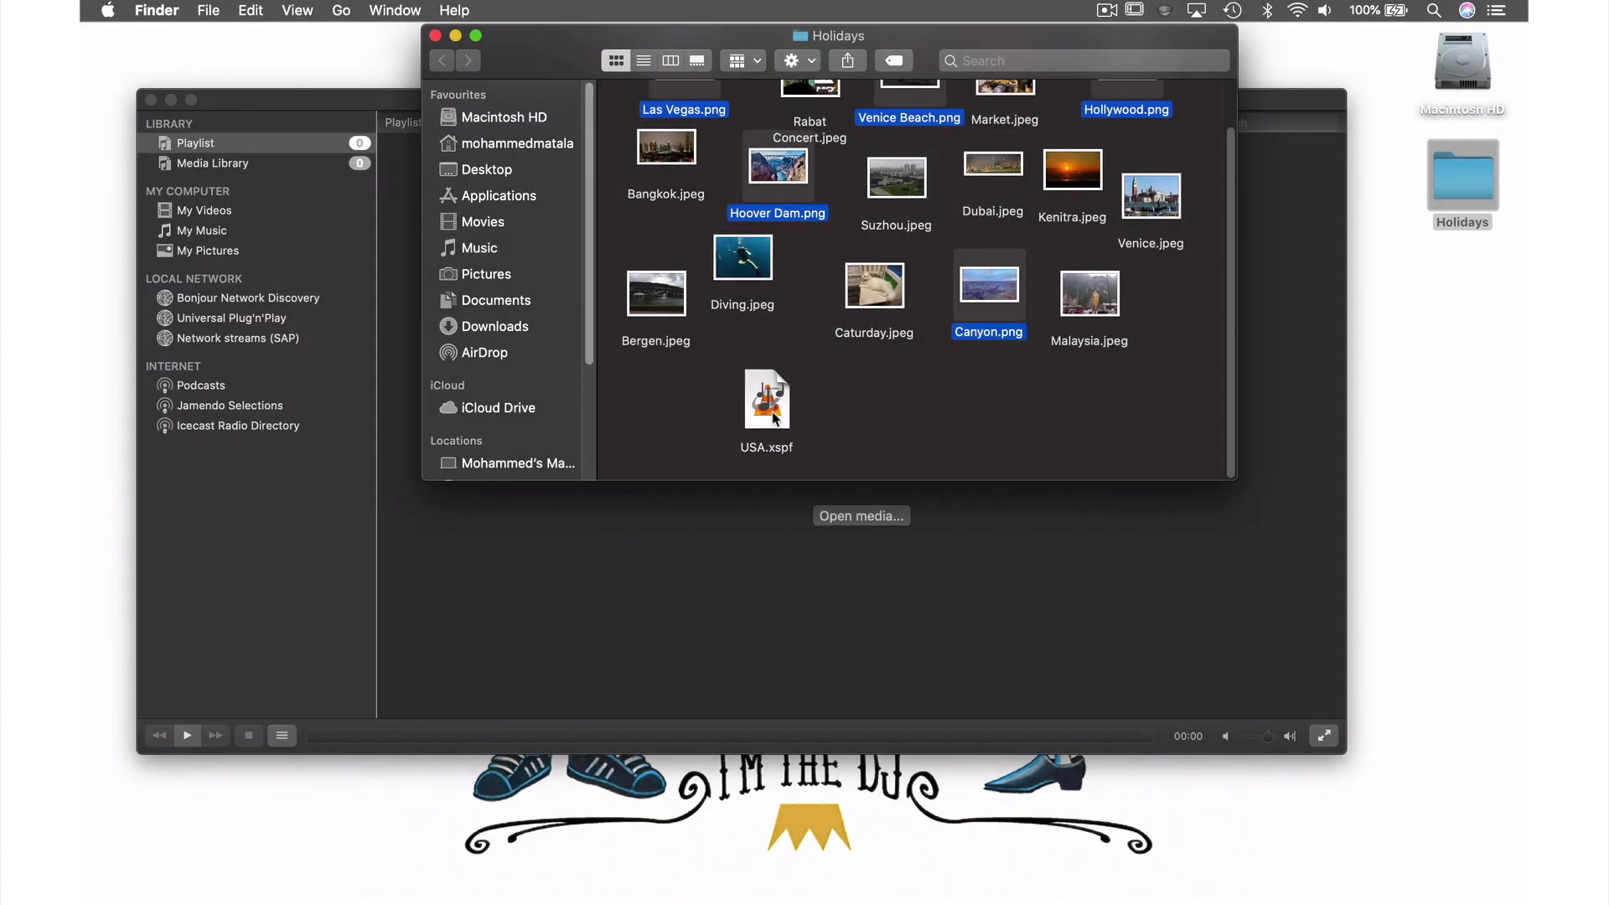
double_click(771, 411)
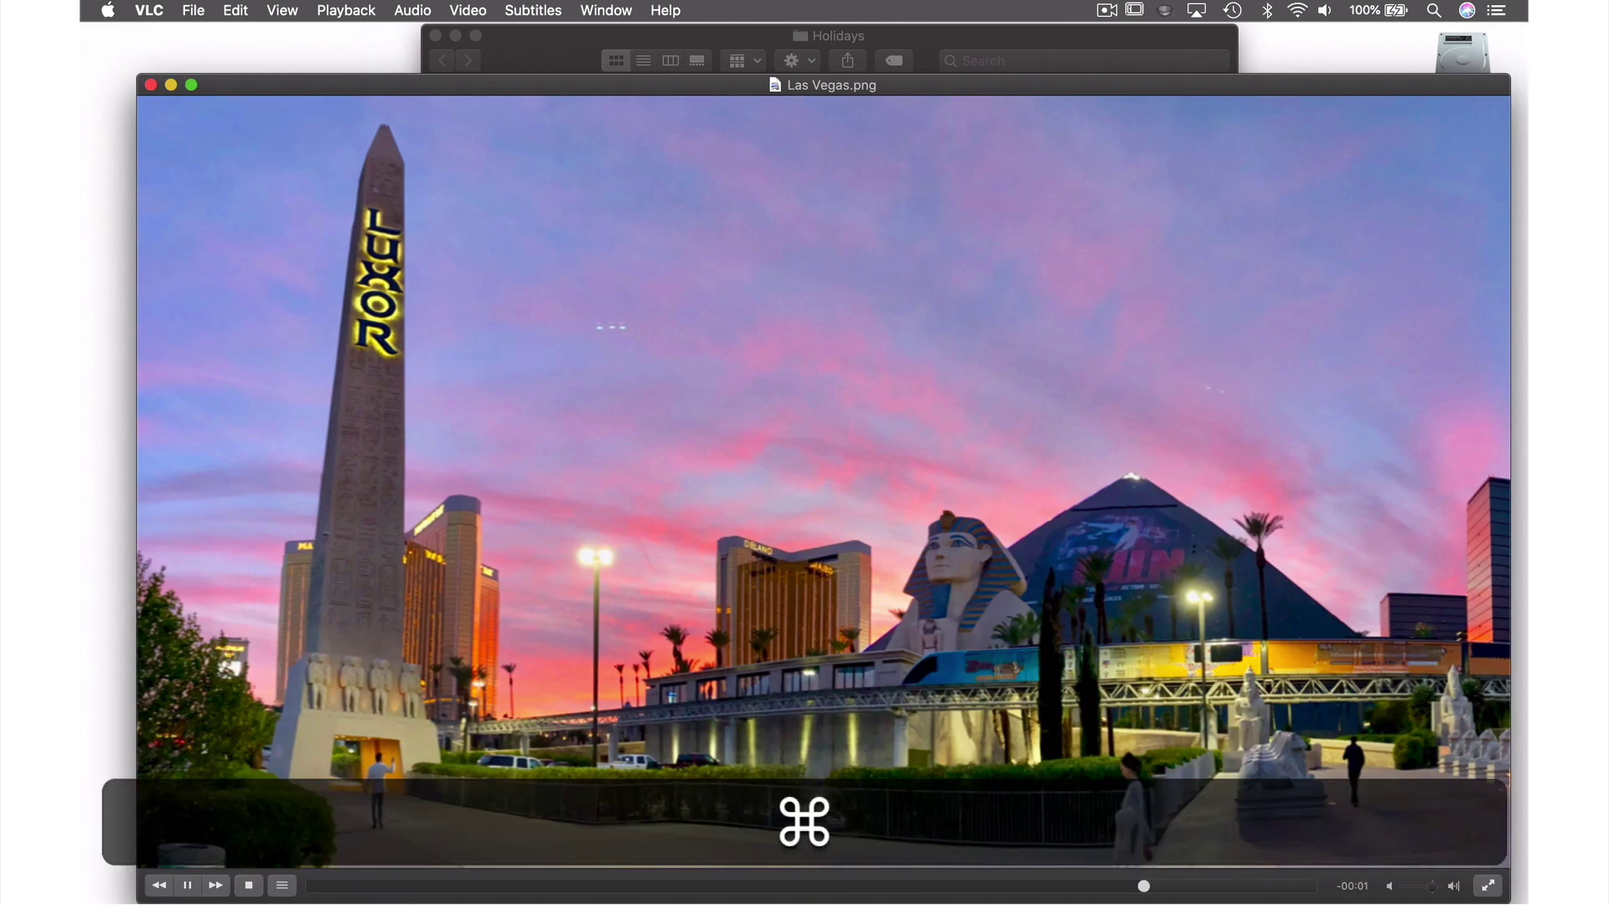
key(super+f)
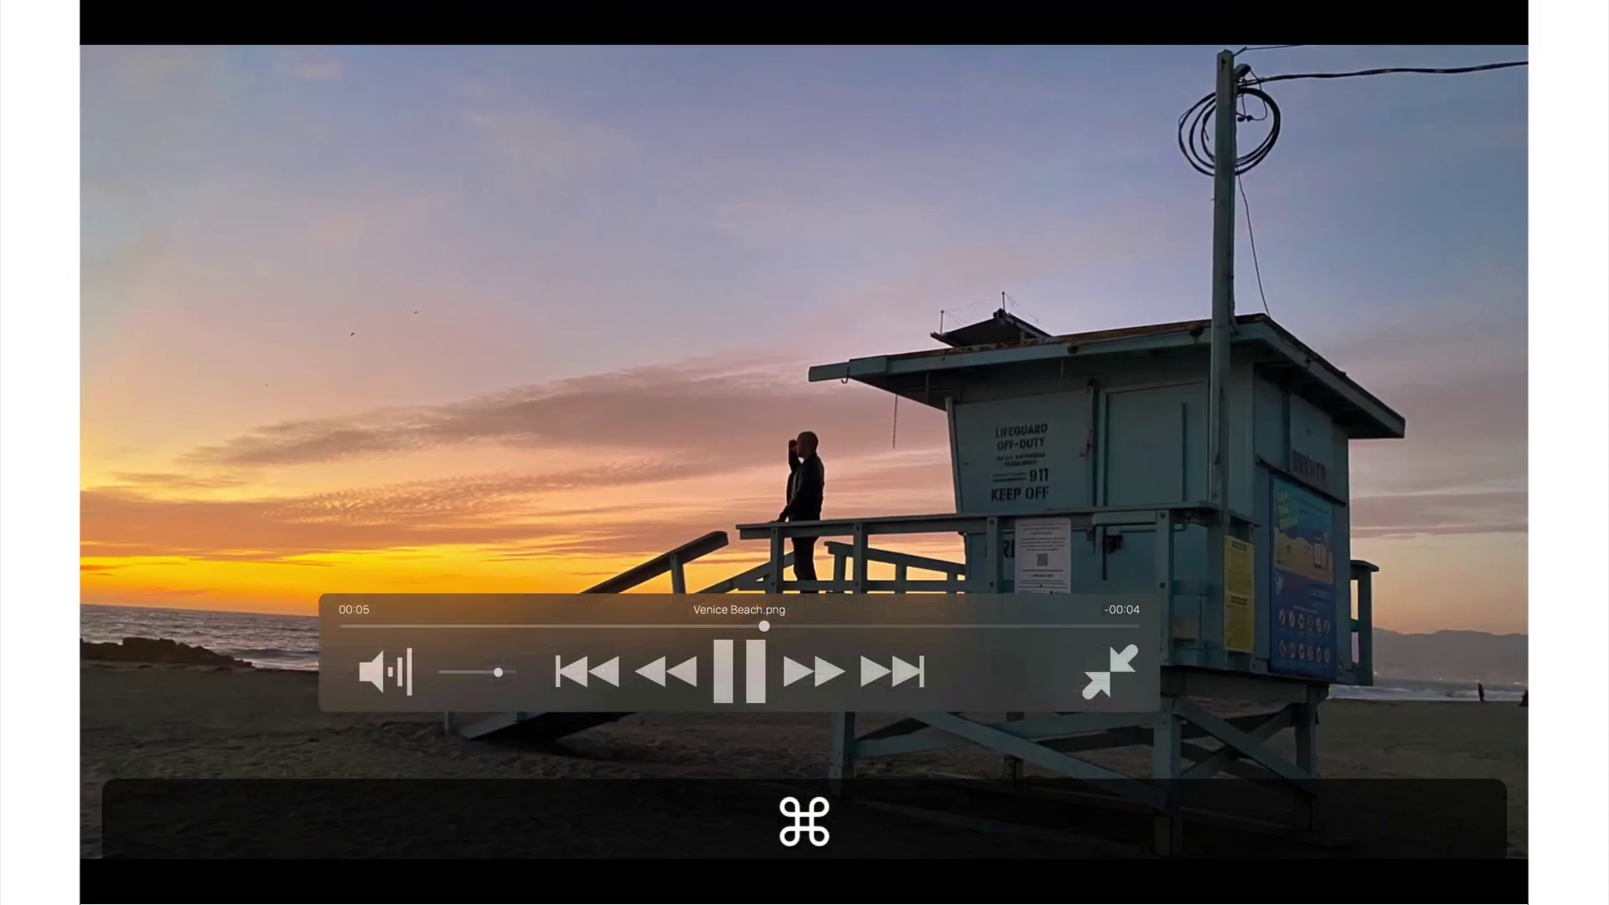